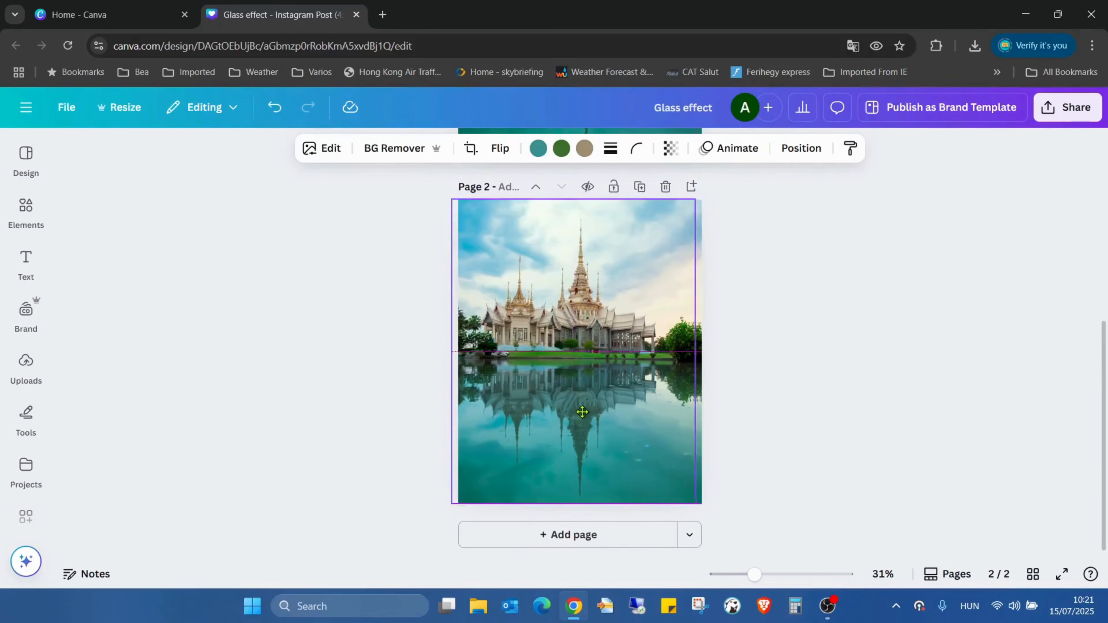
Blur the whole image of the temple photo copy on page 2 at intensity 70.
click(892, 399)
click(678, 346)
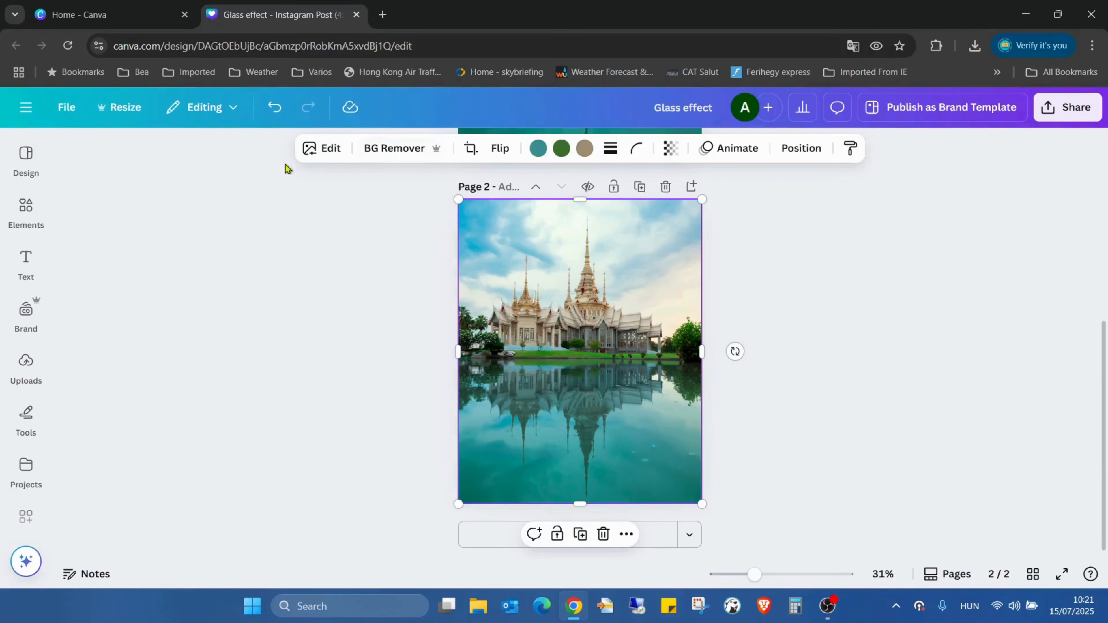
click(308, 148)
scroll(243, 253, down, 2)
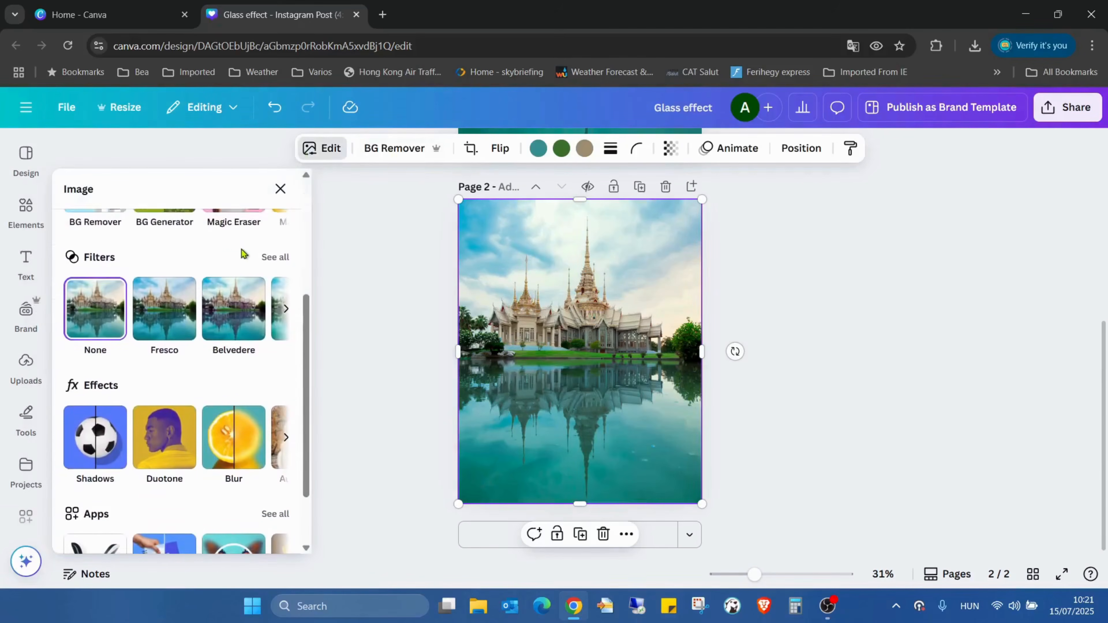
scroll(242, 251, down, 2)
click(250, 387)
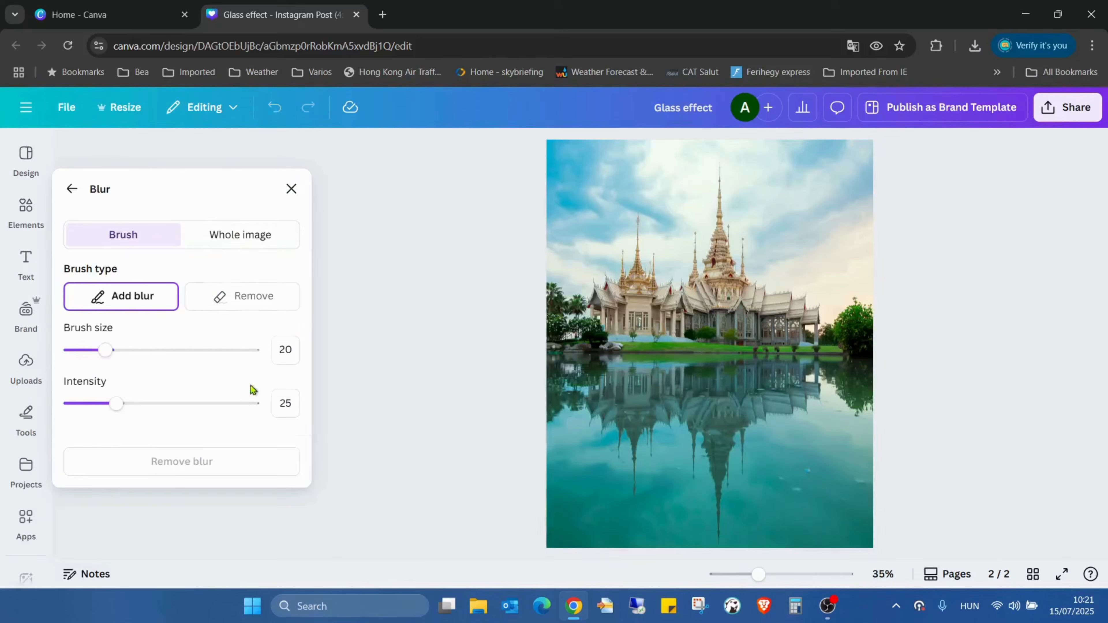
click(227, 233)
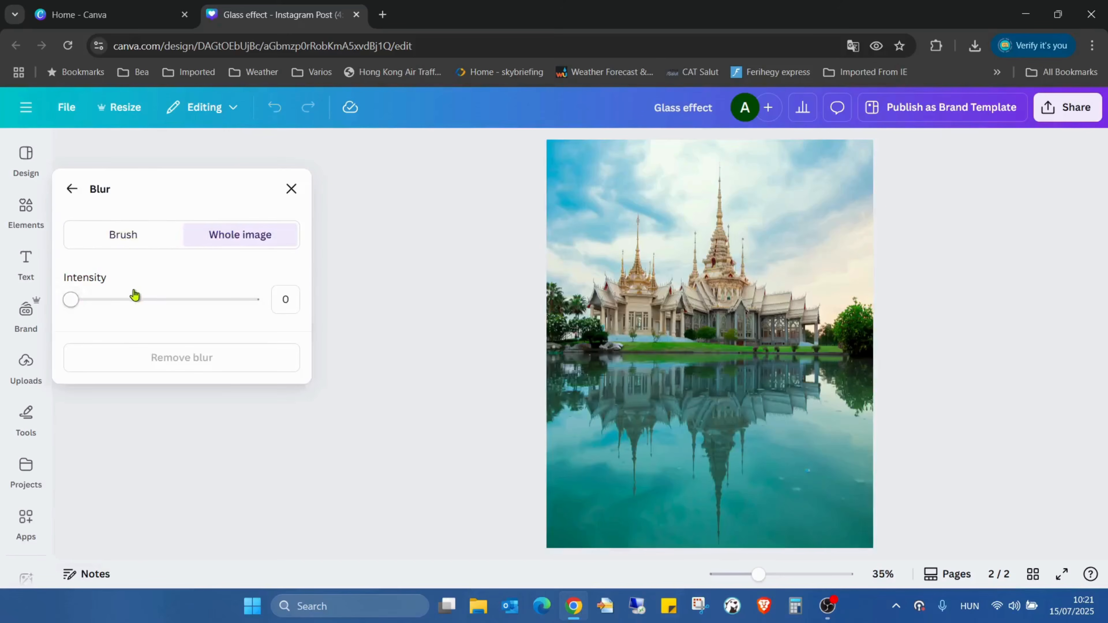
drag(71, 299, 198, 299)
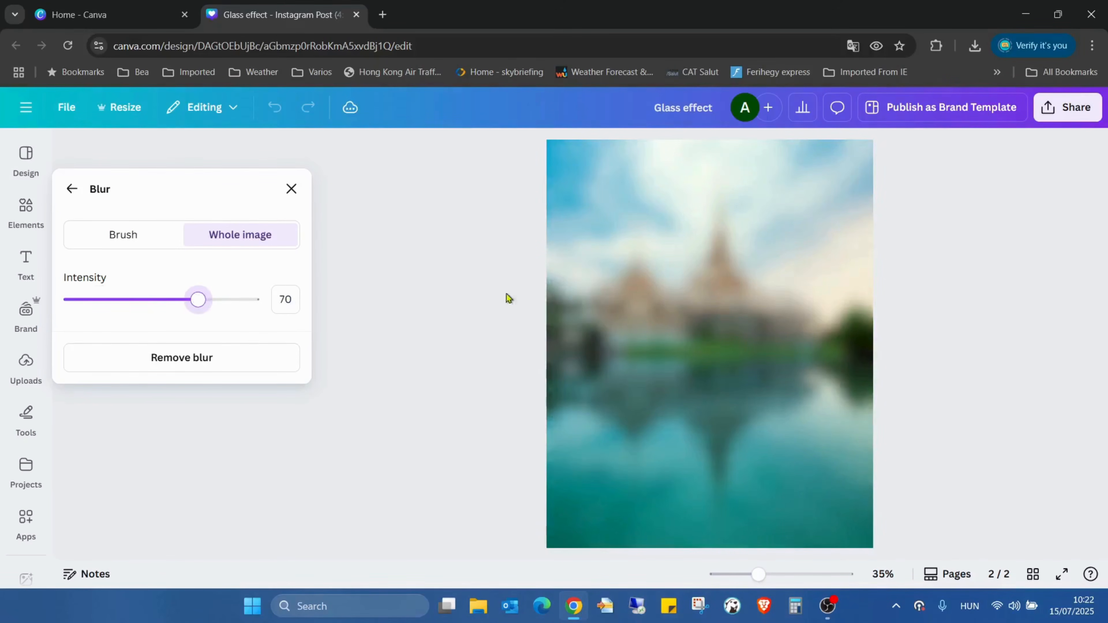
click(291, 188)
Crop the blurred photo from all four sides to a roughly centred portrait rectangle over the sharp photo.
click(960, 311)
click(649, 289)
drag(584, 200, 582, 257)
drag(596, 505, 587, 452)
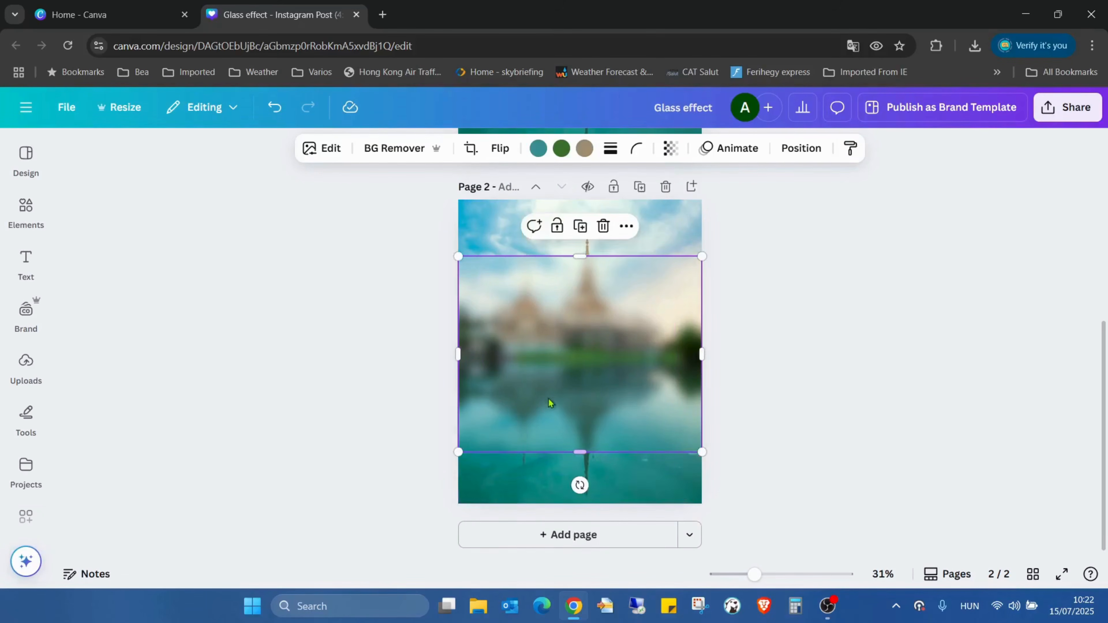
drag(458, 355, 505, 354)
drag(699, 355, 660, 347)
click(846, 350)
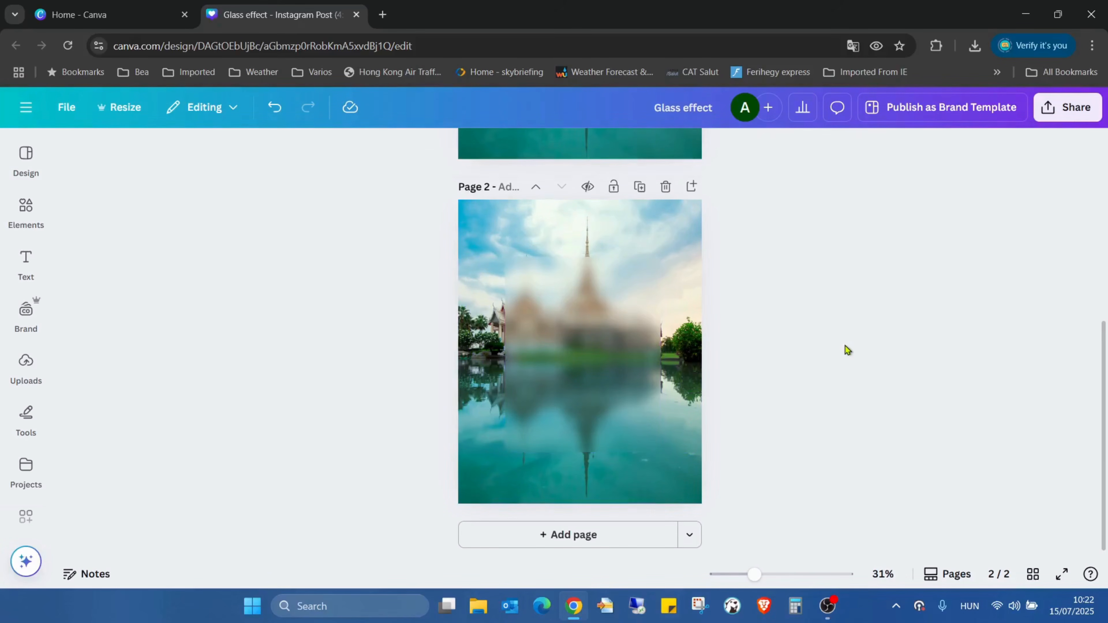
Set the corner rounding of the blurred rectangle to 71.
click(568, 302)
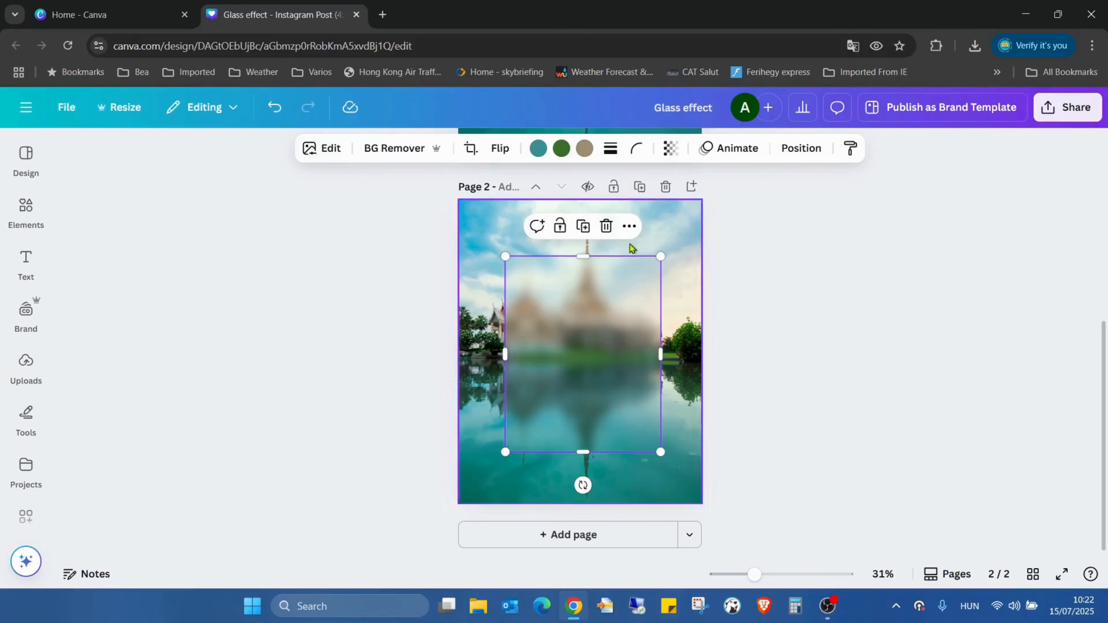
click(640, 151)
drag(559, 208, 640, 214)
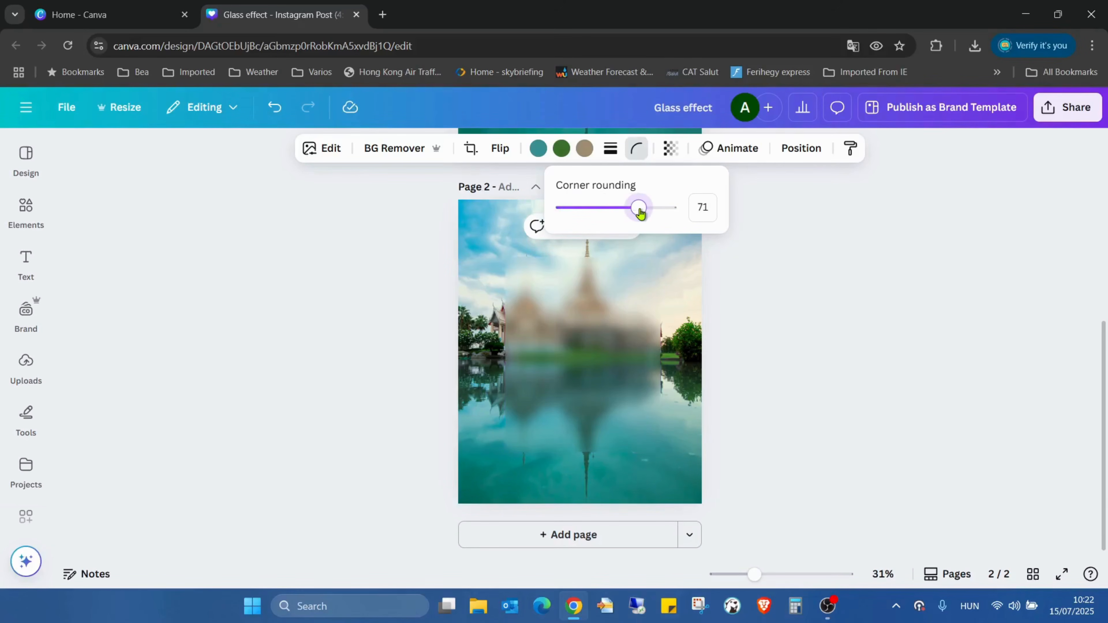
click(770, 297)
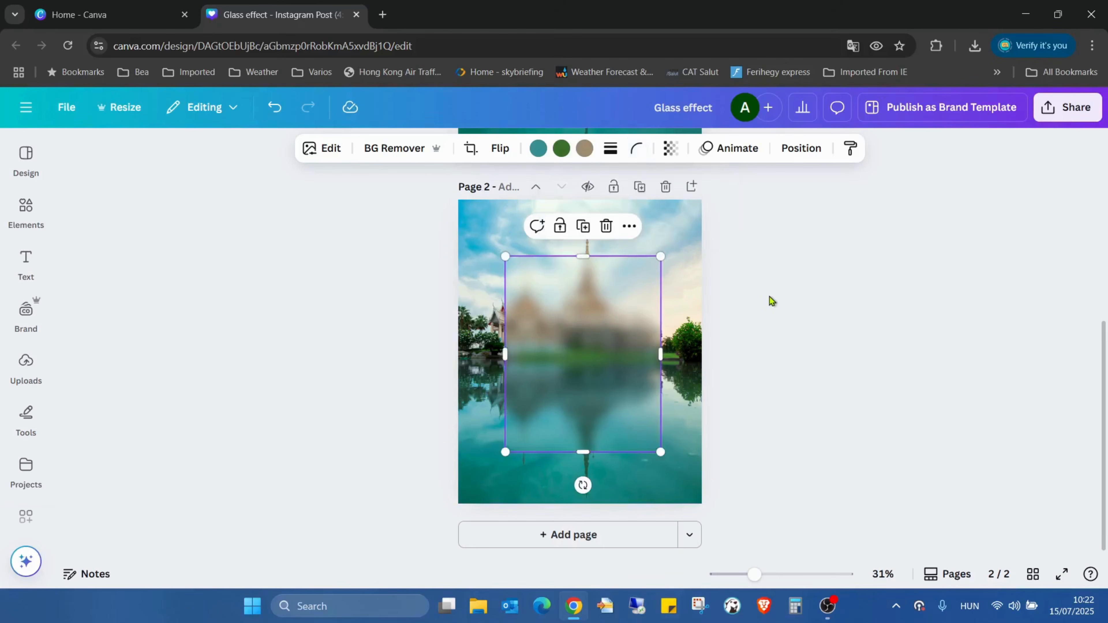
click(766, 297)
Add a solid border with a stroke weight of 10 to the blurred rectangle.
click(539, 318)
click(613, 149)
click(521, 249)
drag(520, 249, 535, 253)
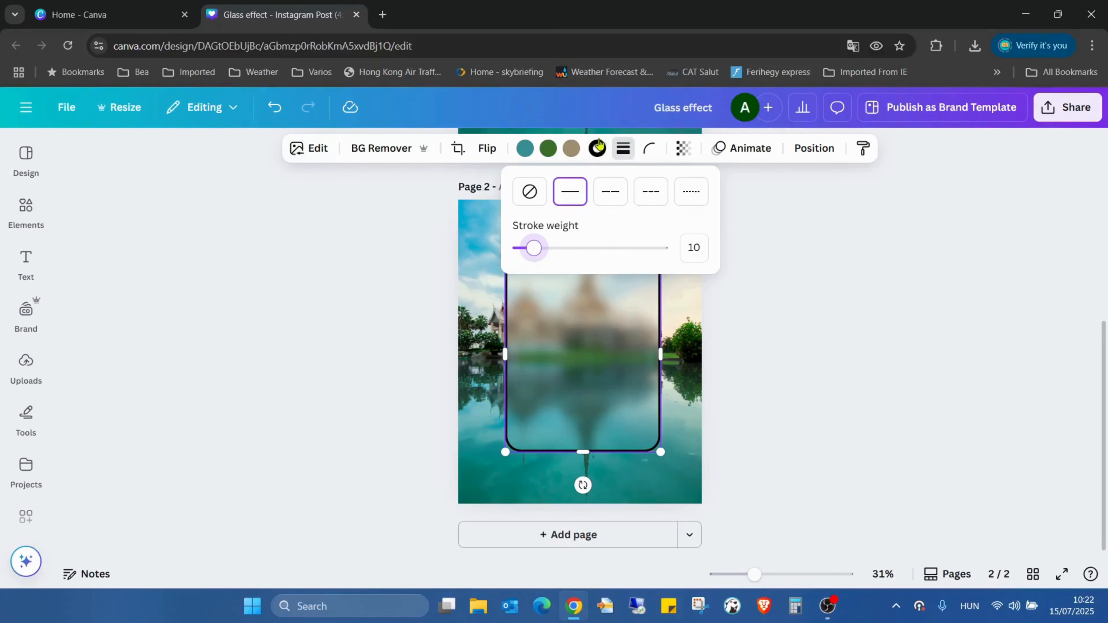
Recolour the rectangle's border with the metallic silver default gradient and preview the page in full screen.
click(599, 149)
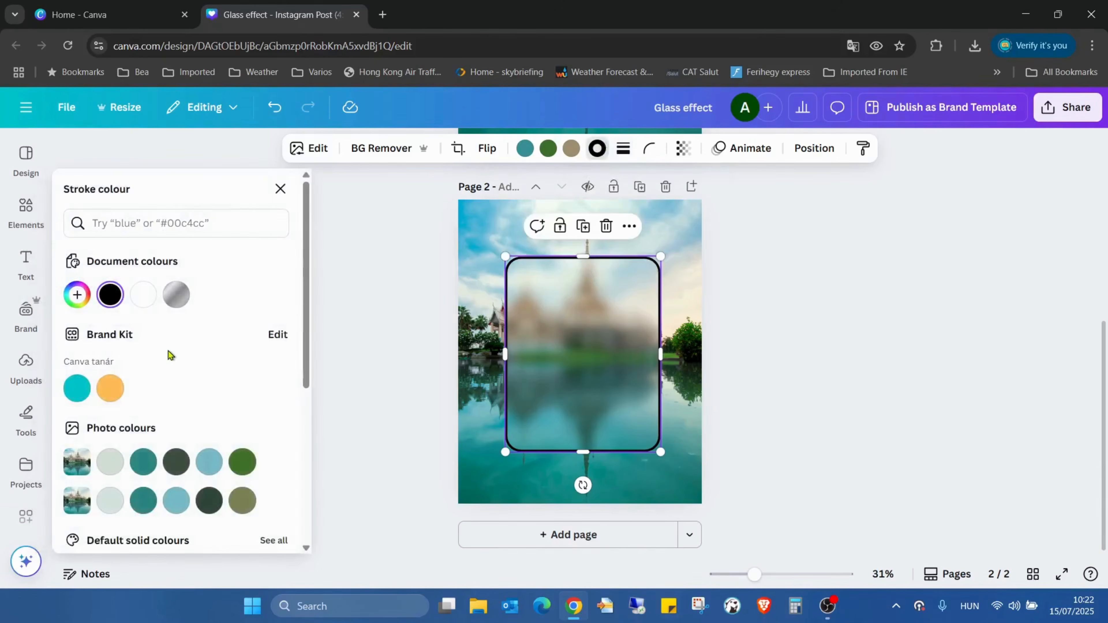
scroll(170, 354, down, 5)
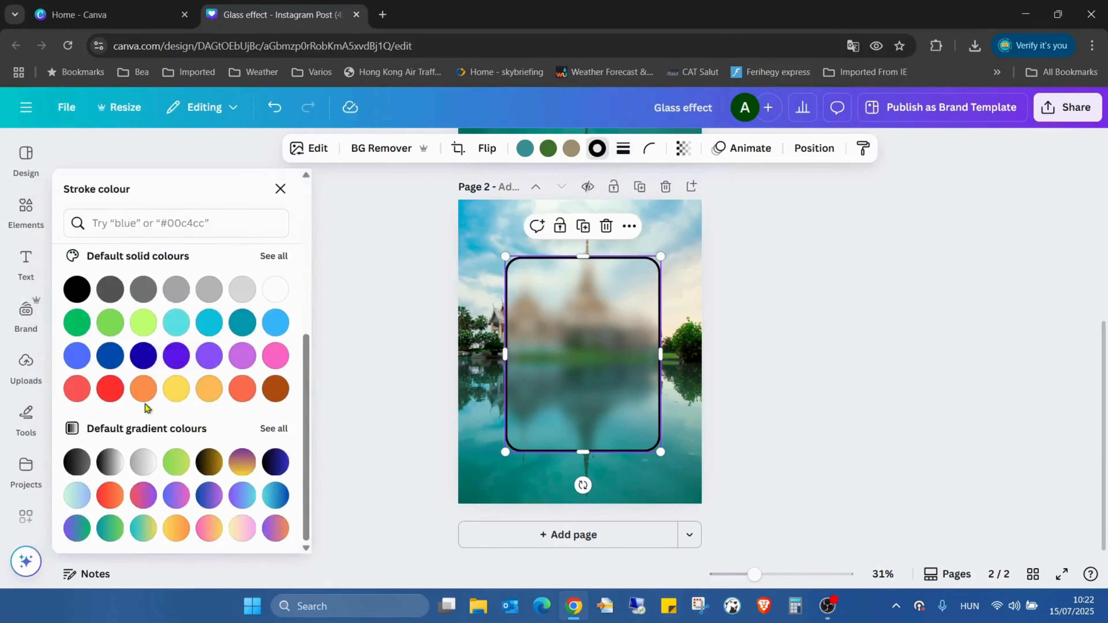
click(275, 430)
scroll(261, 362, down, 4)
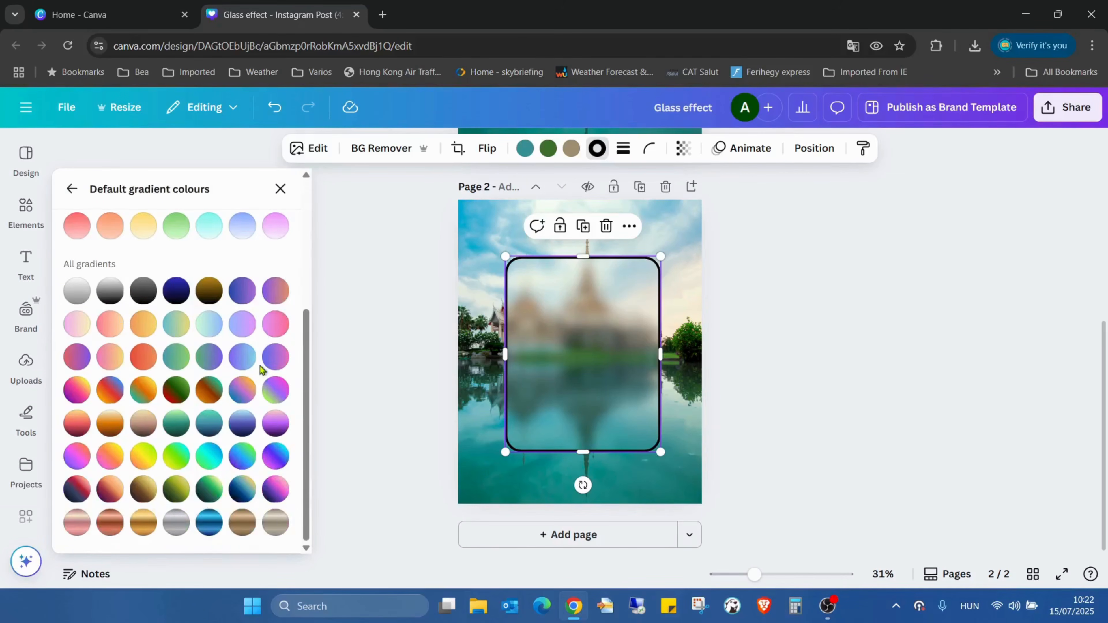
click(168, 522)
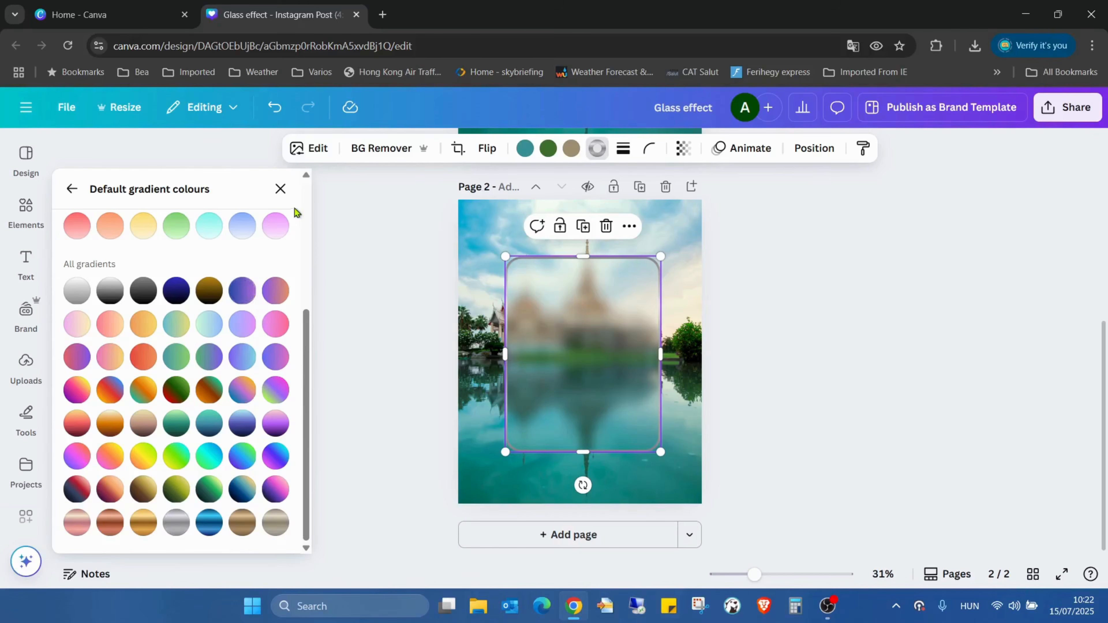
click(281, 189)
click(1062, 574)
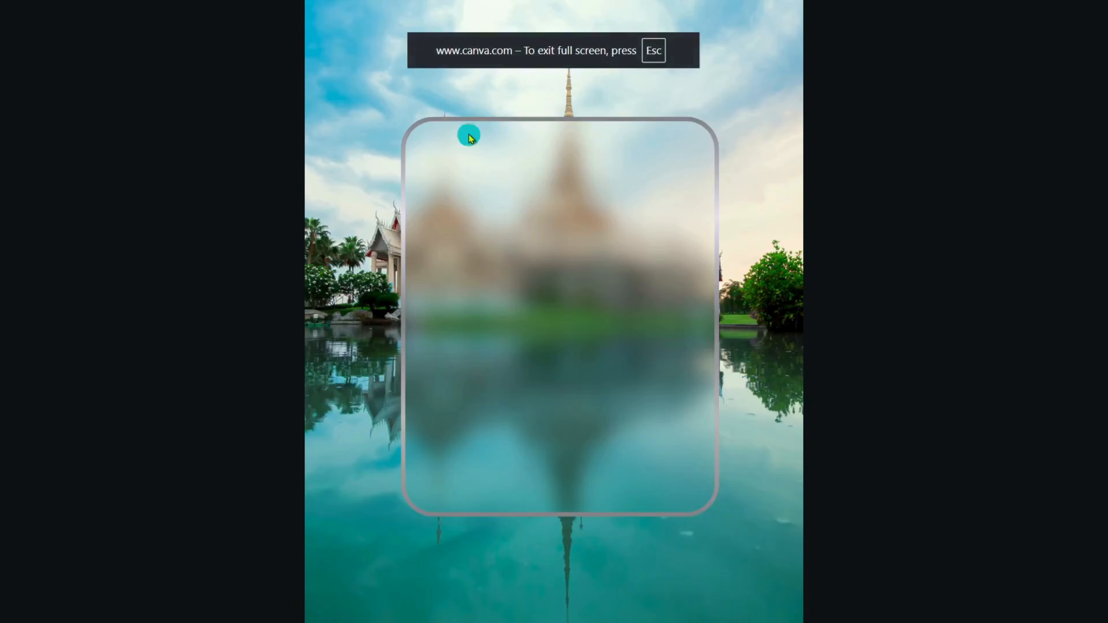
key(Escape)
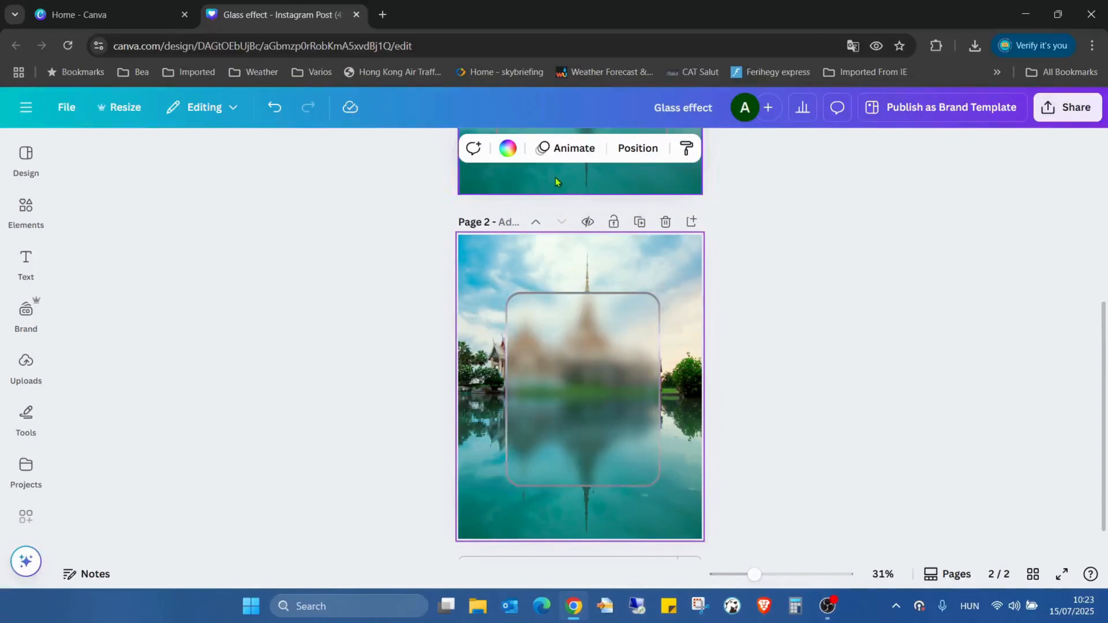
Change the silver border's gradient style to the circular gradient at 0% 0%.
click(593, 332)
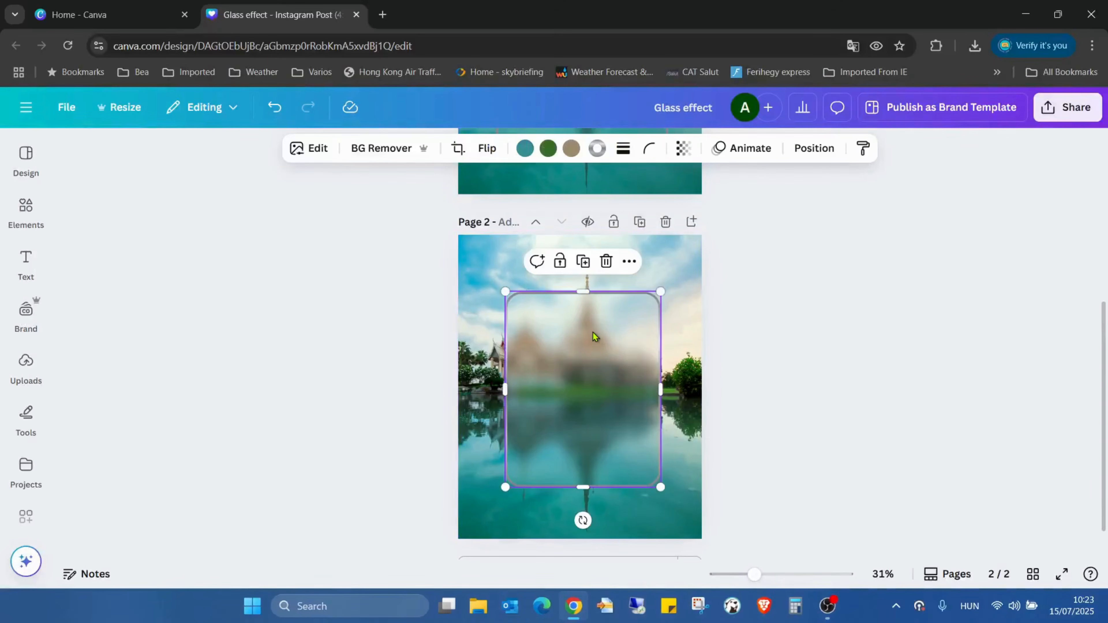
click(597, 148)
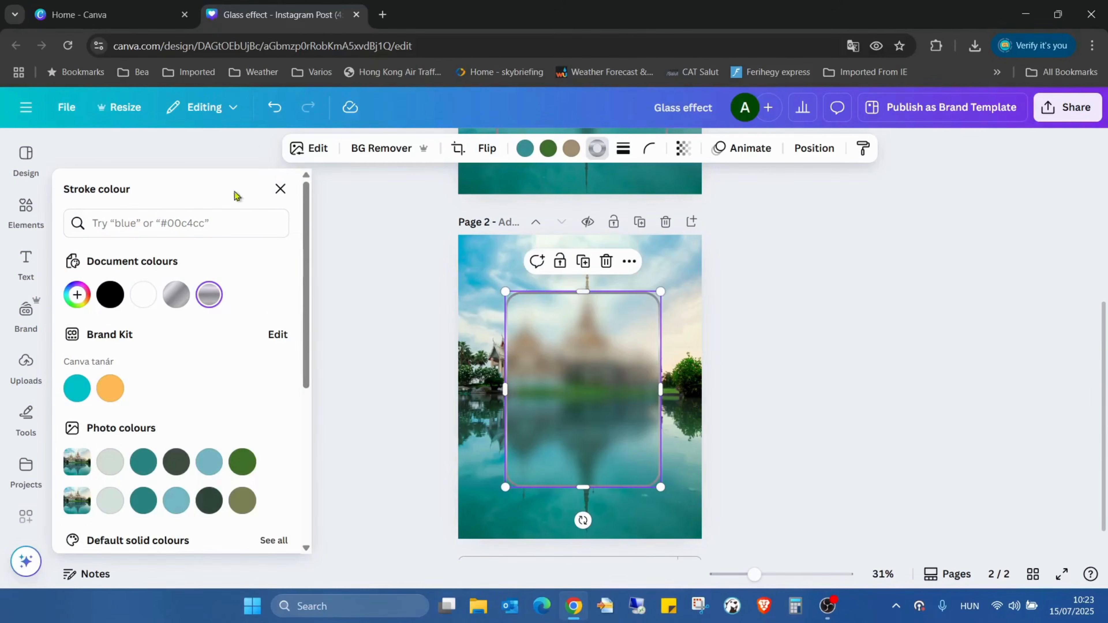
click(210, 297)
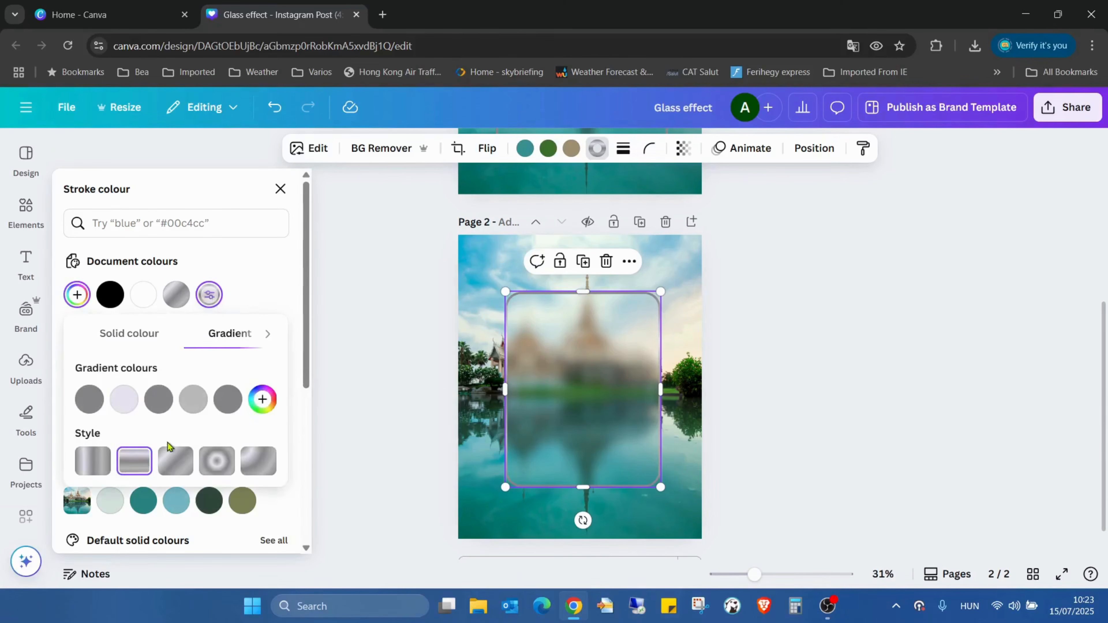
click(183, 465)
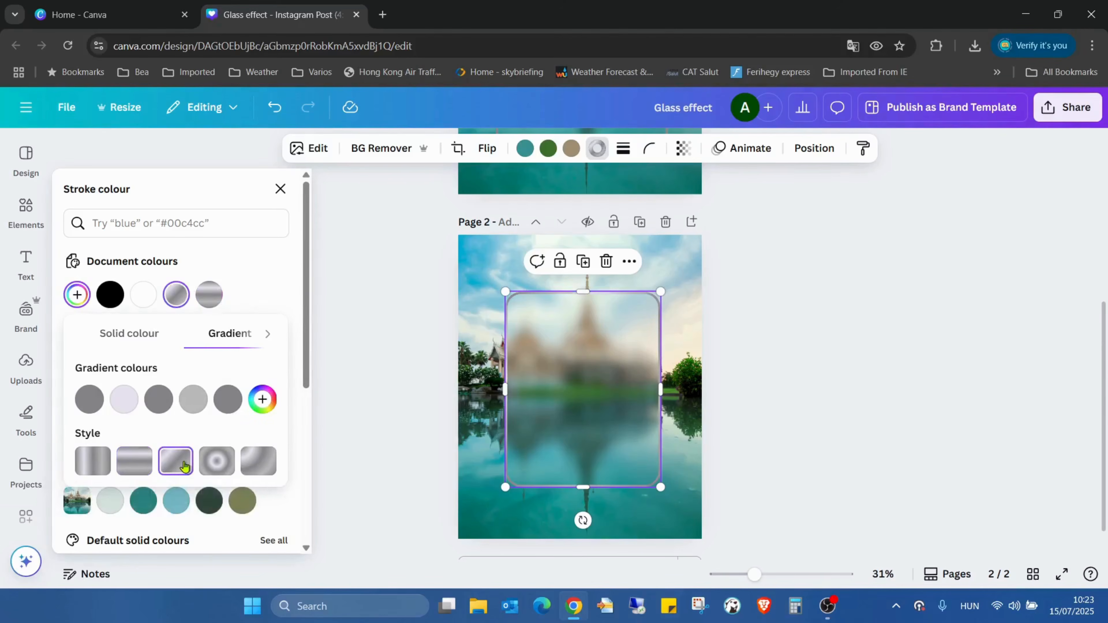
click(267, 462)
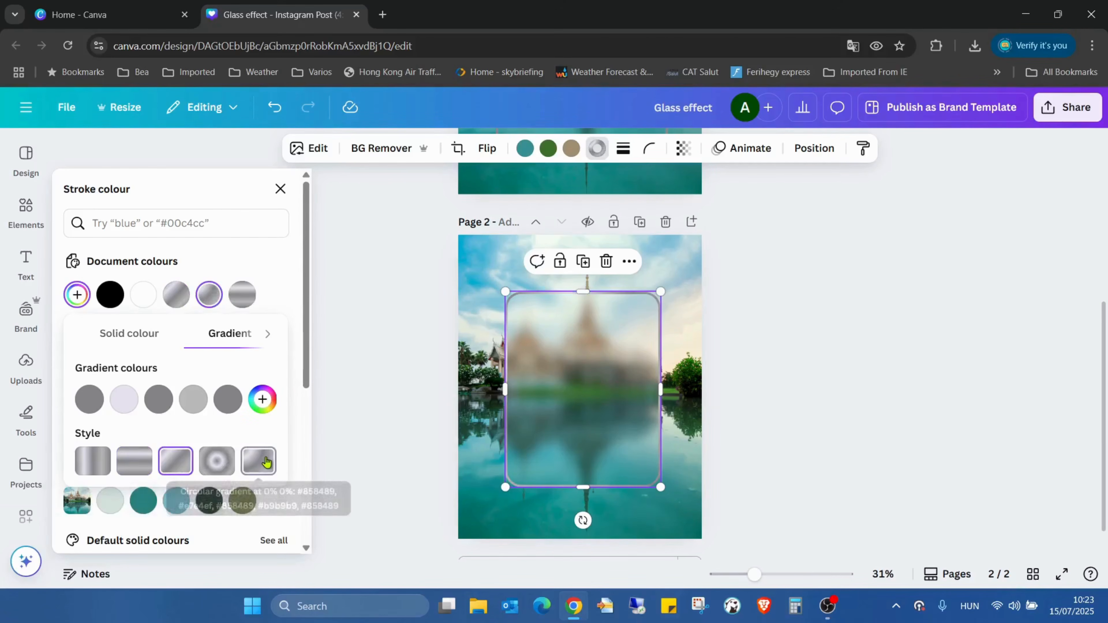
Make the blurred rectangle's border thinner and check the page in full screen.
click(624, 150)
drag(539, 255, 542, 253)
click(830, 310)
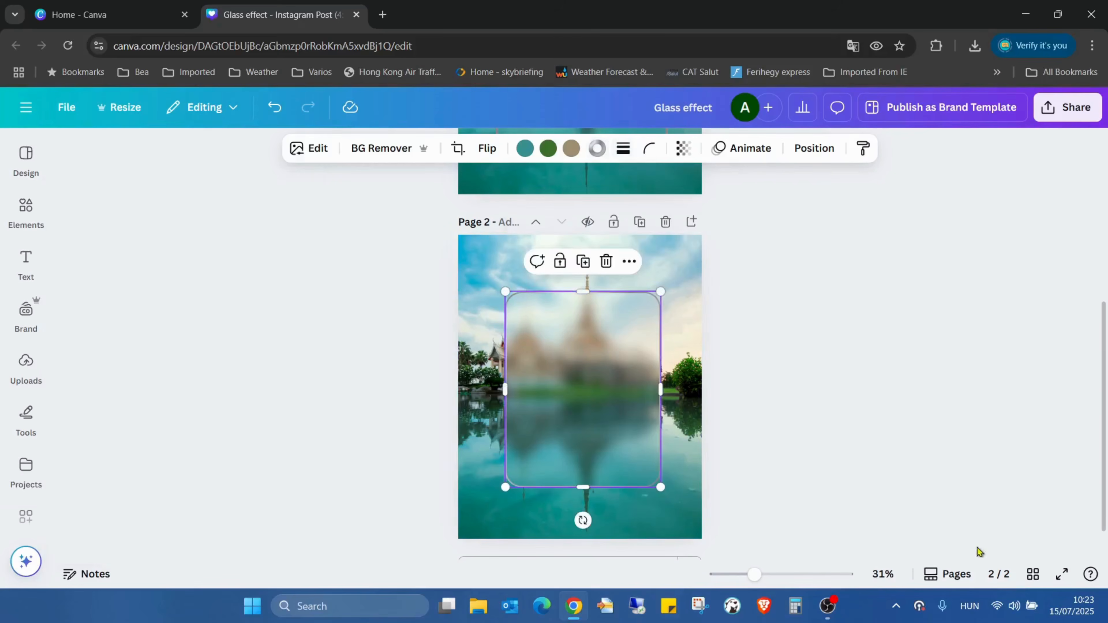
click(1061, 574)
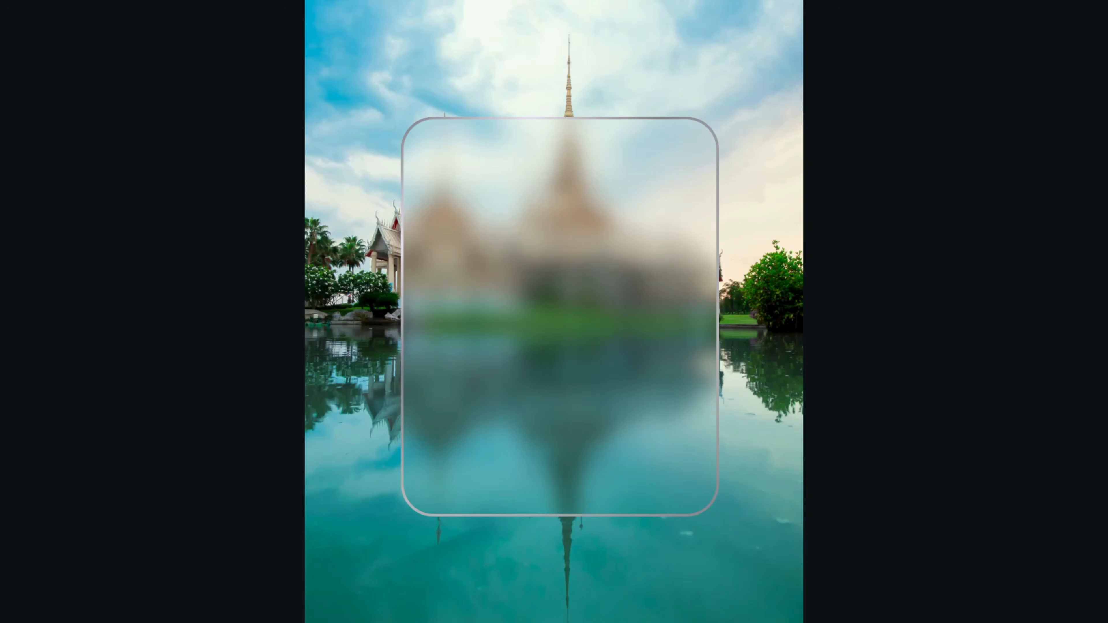
key(Escape)
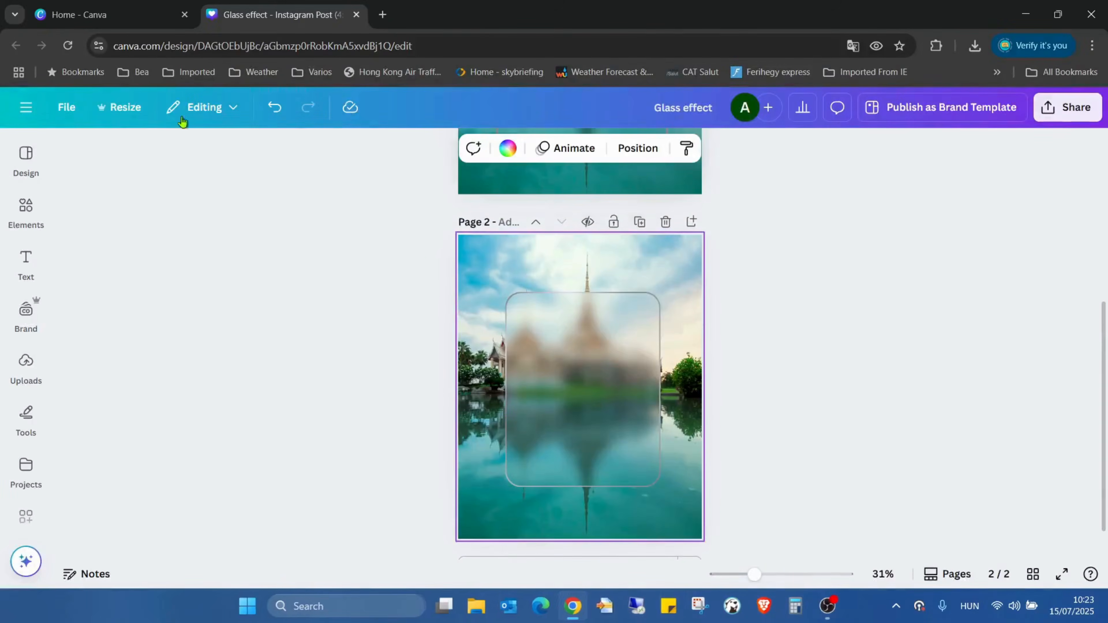
Add a heading reading "Glass effect" on two lines to page 2.
click(26, 261)
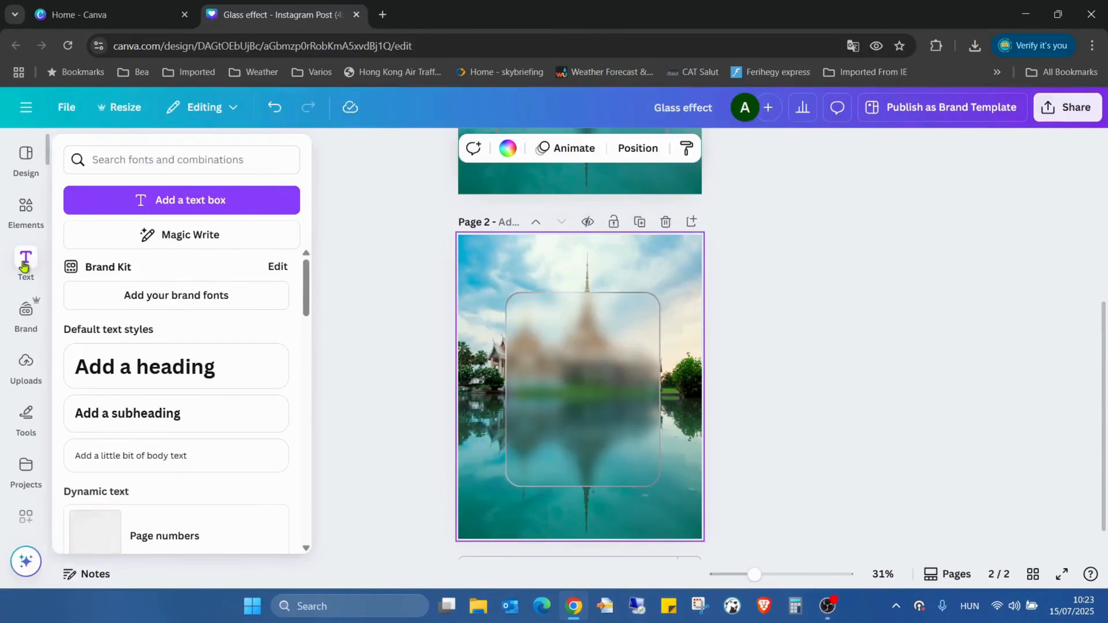
click(208, 367)
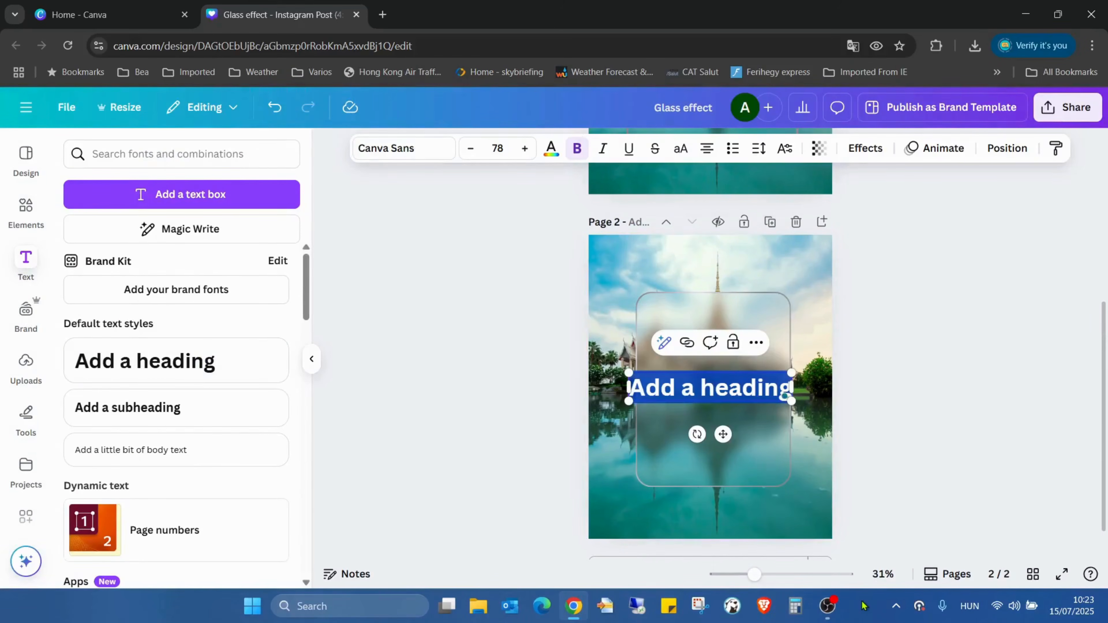
text(Glass)
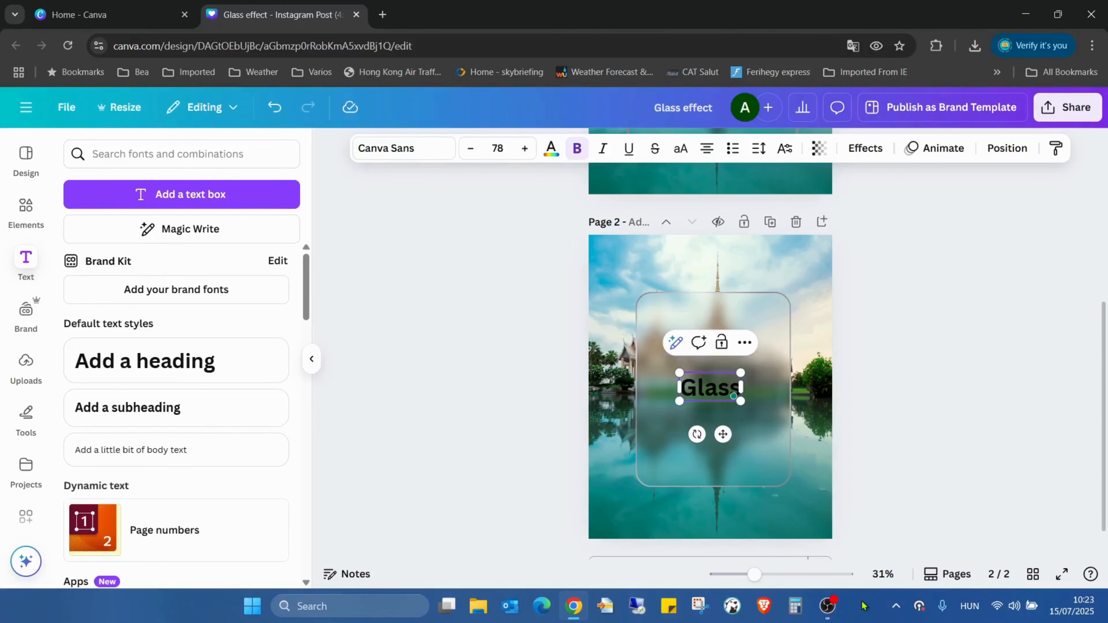
key(Return)
text(effect)
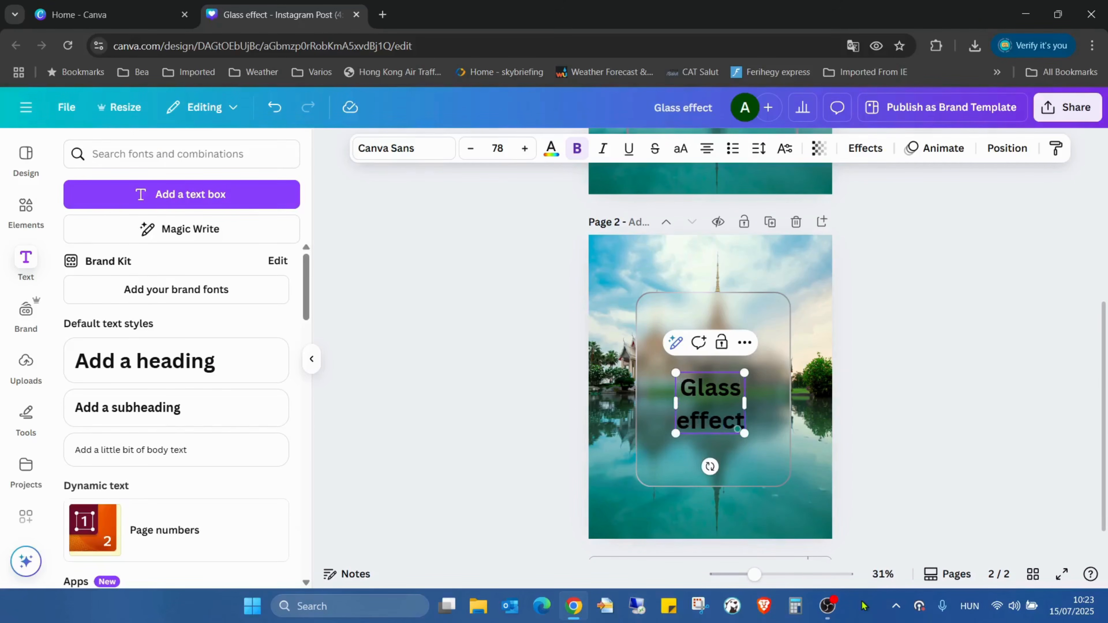
click(952, 433)
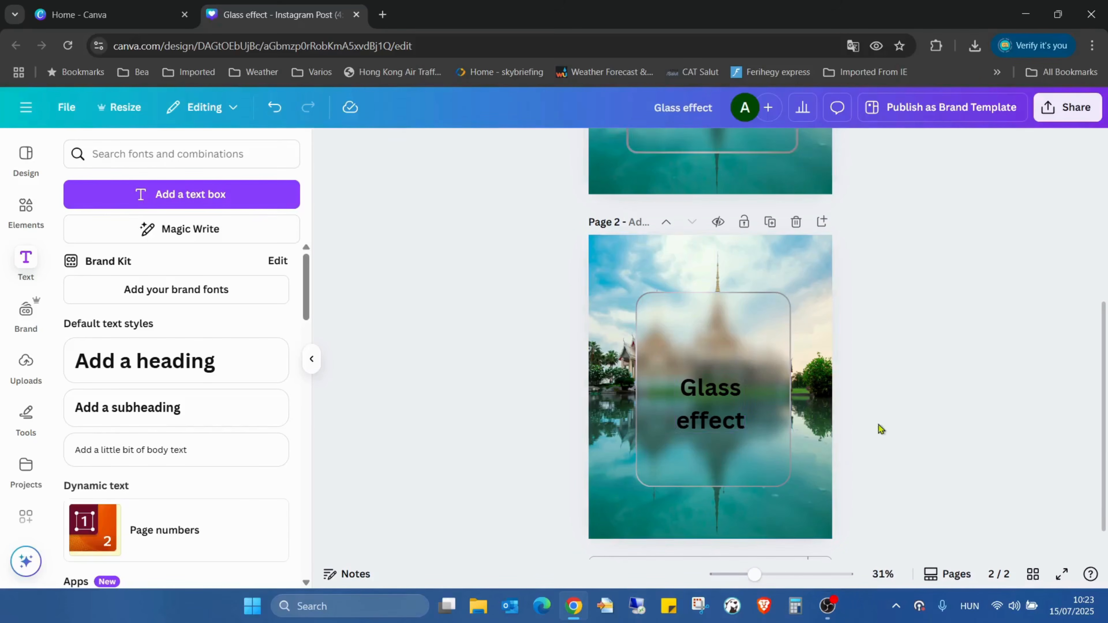
Enlarge the heading to font size 123 and centre it on the blurred rectangle.
drag(708, 419, 707, 400)
mouse_move(742, 359)
mouse_down()
mouse_move(783, 323)
mouse_move(728, 372)
mouse_up()
Select all of the heading text and colour it white (#ffffff).
double_click(730, 374)
click(698, 362)
click(664, 361)
drag(664, 360, 761, 411)
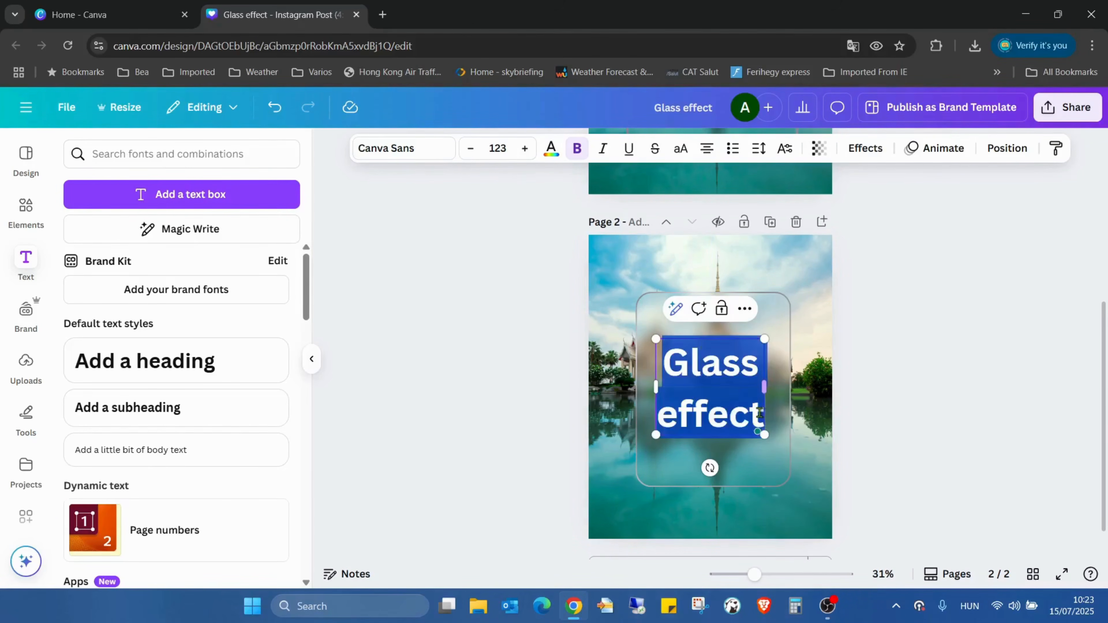
click(551, 148)
click(145, 254)
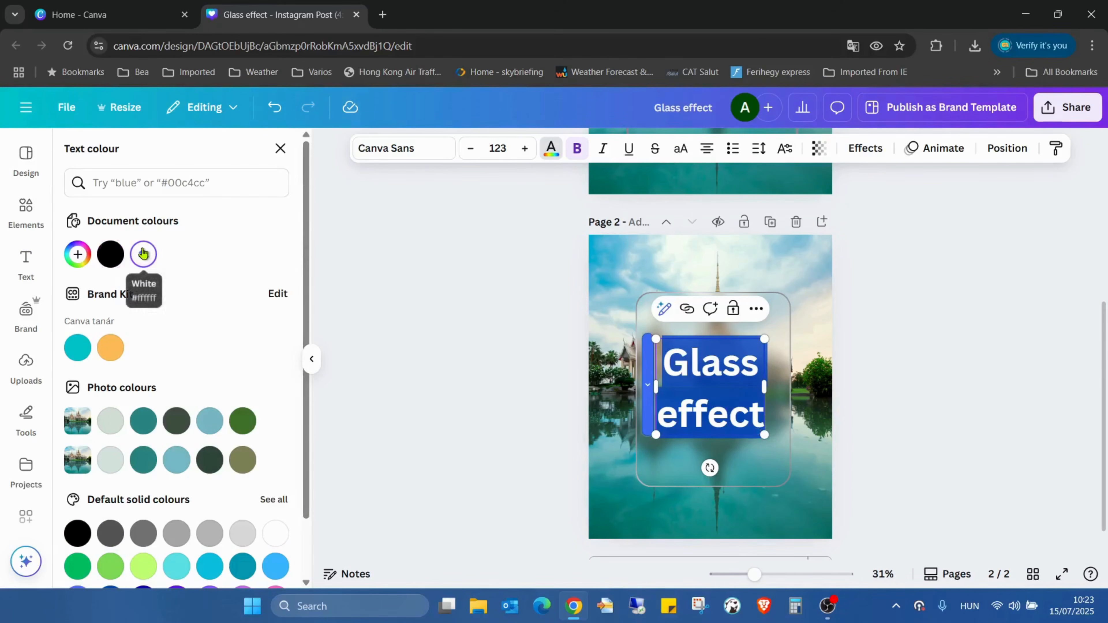
Try the London font on the heading, and settle on Oilvare Base.
click(393, 151)
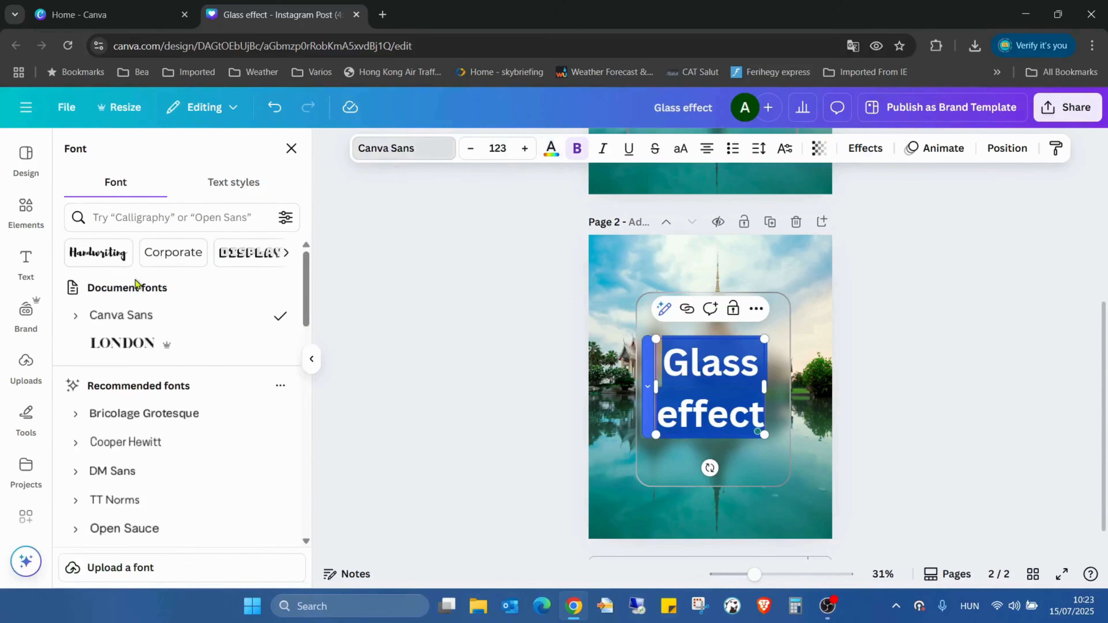
click(185, 345)
scroll(188, 349, down, 5)
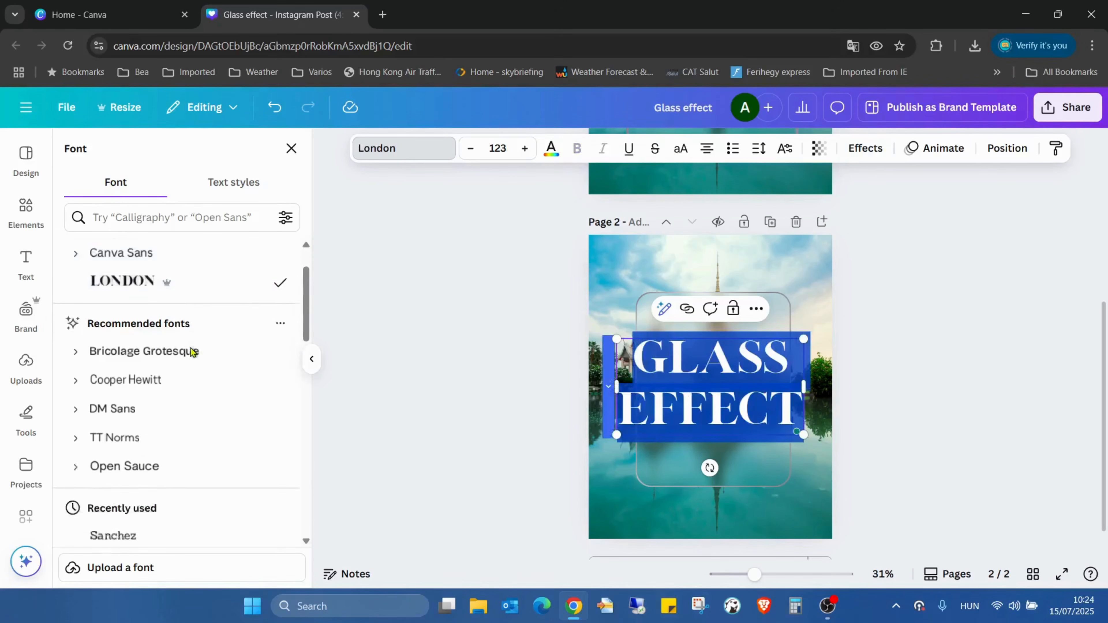
click(150, 418)
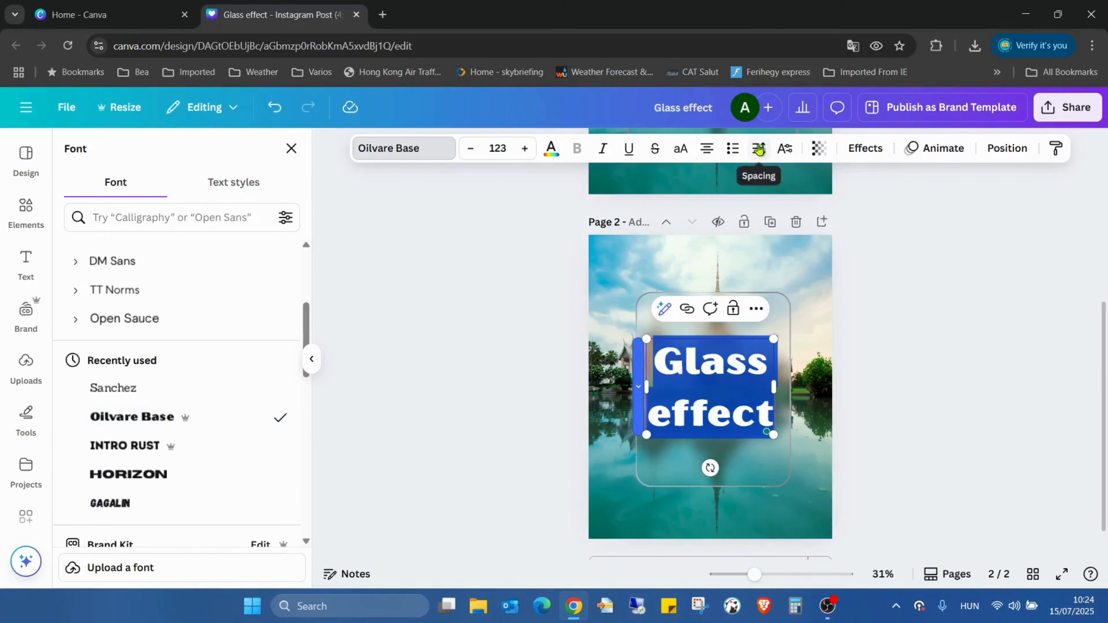
Reduce the heading's line spacing to 0.93 and turn on ligatures in its typography options.
click(758, 149)
drag(731, 260, 709, 263)
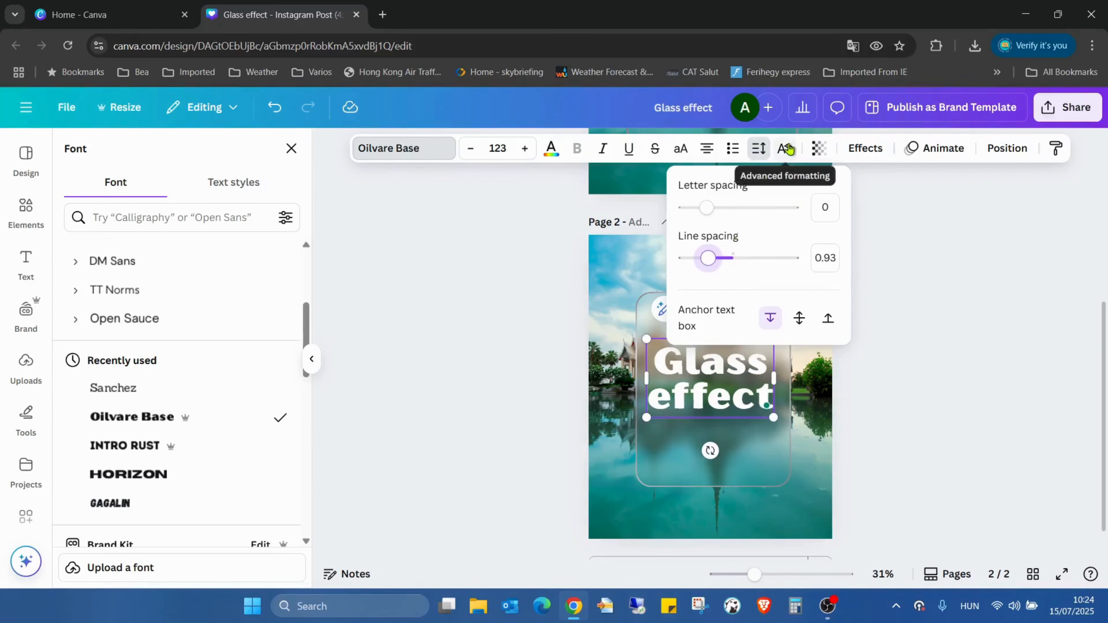
click(786, 149)
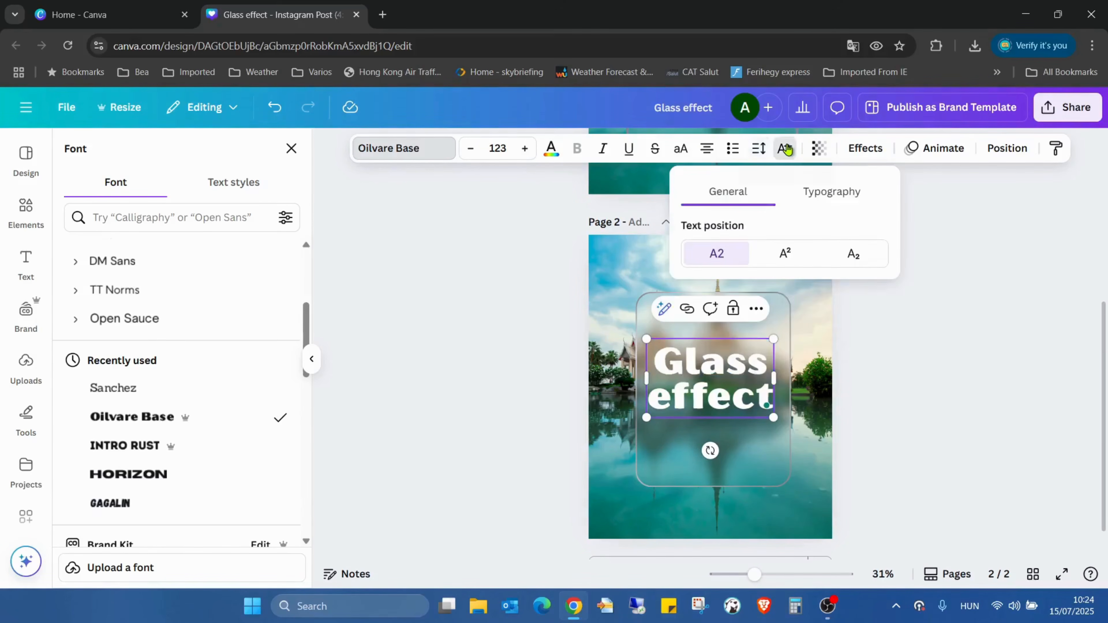
click(833, 195)
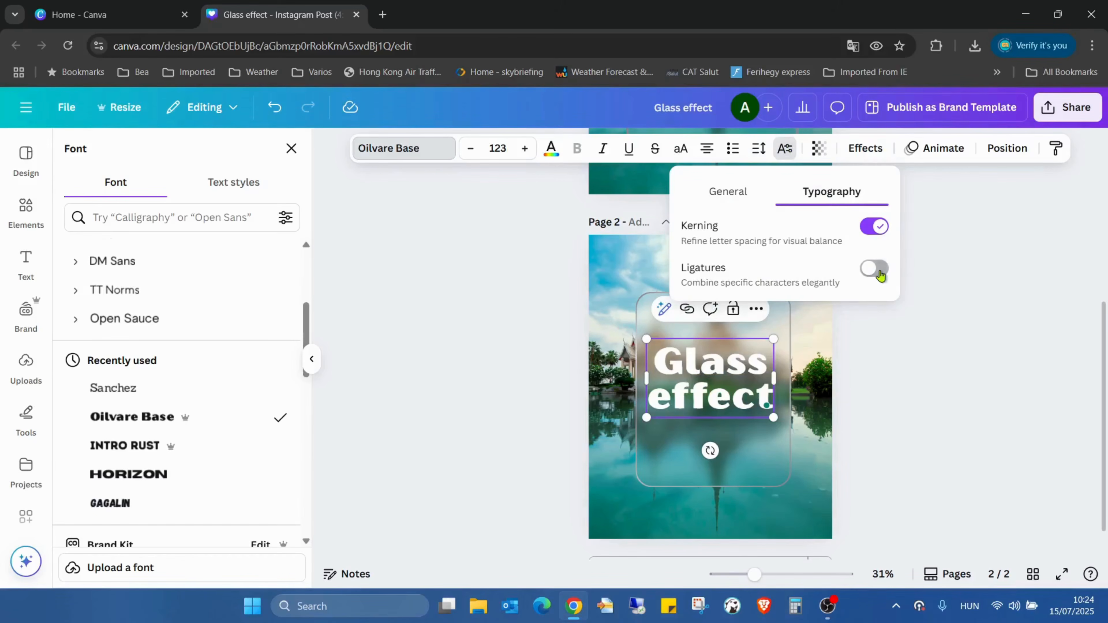
click(879, 273)
click(815, 346)
click(934, 247)
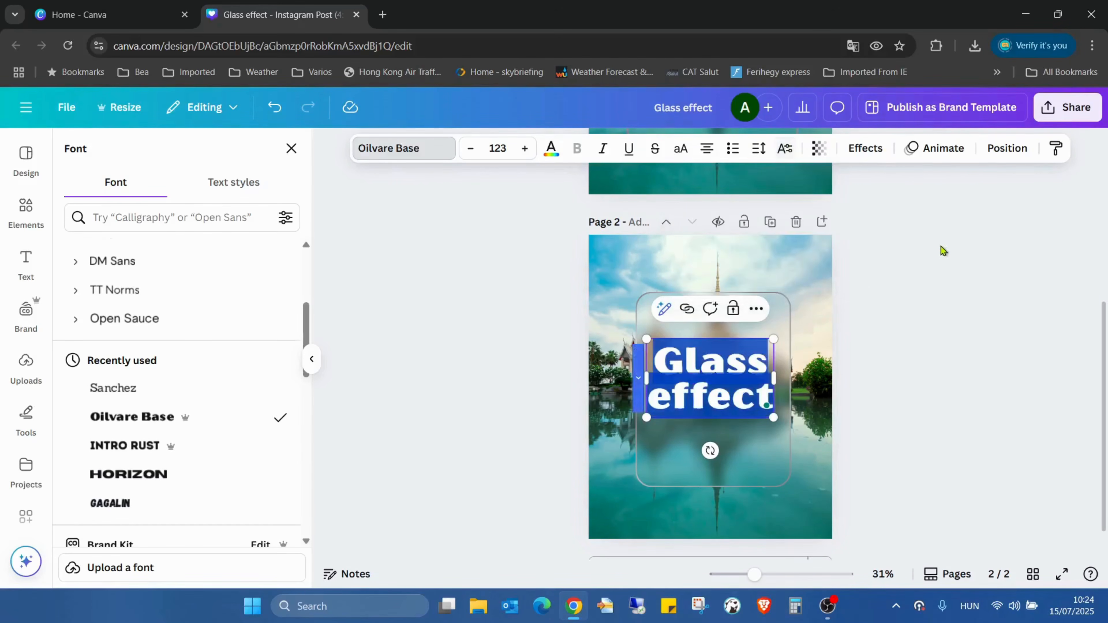
click(942, 245)
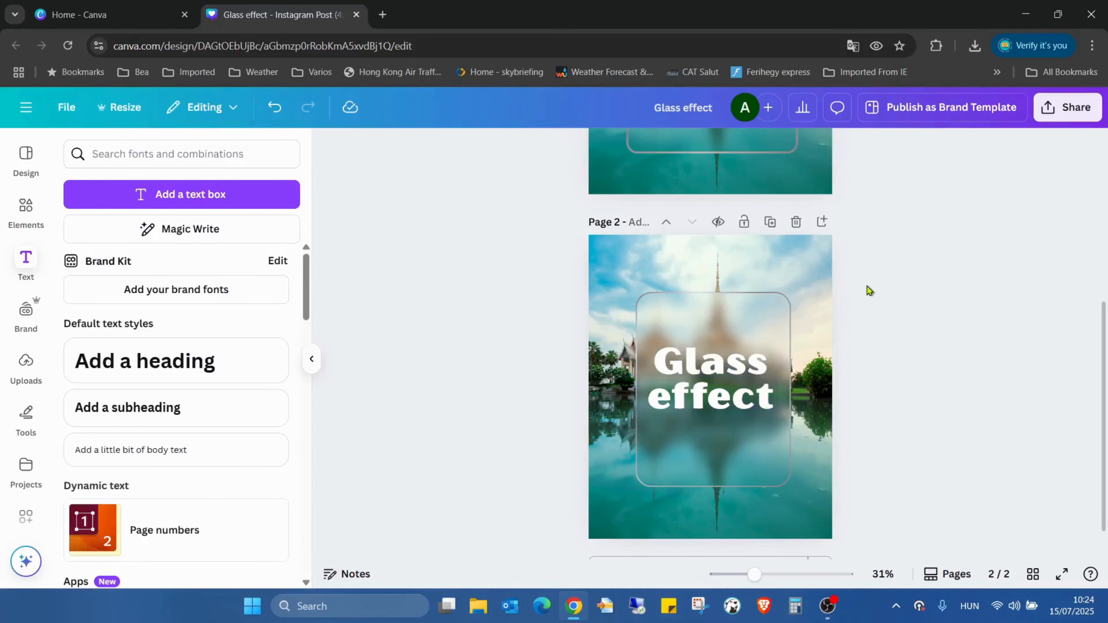
Apply the Outline text effect to the "Glass effect" heading and colour the outline black.
click(736, 379)
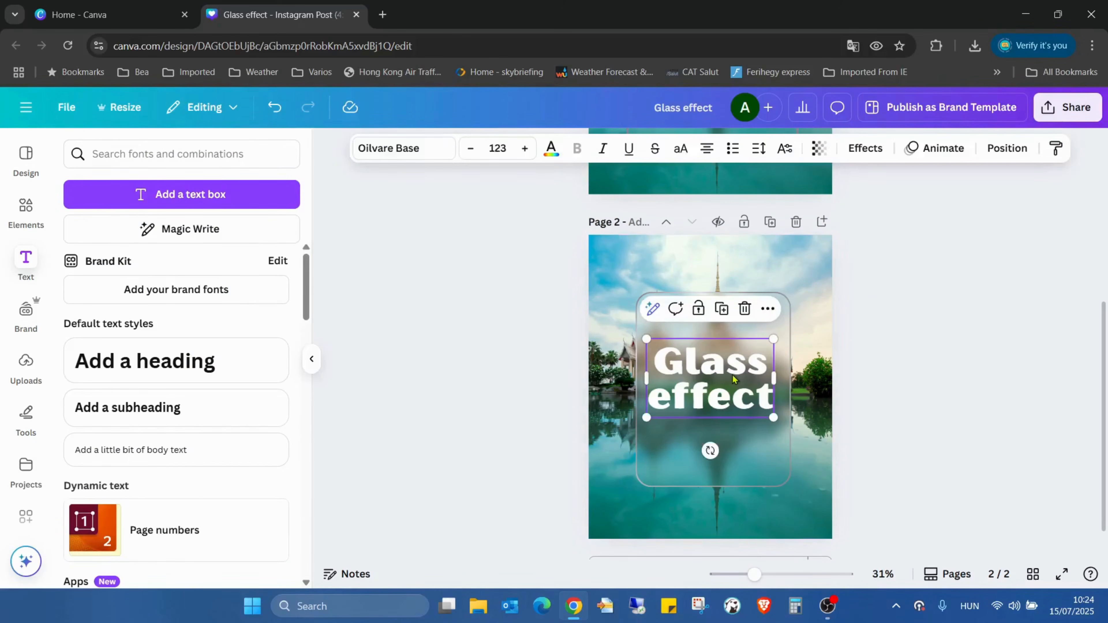
click(858, 147)
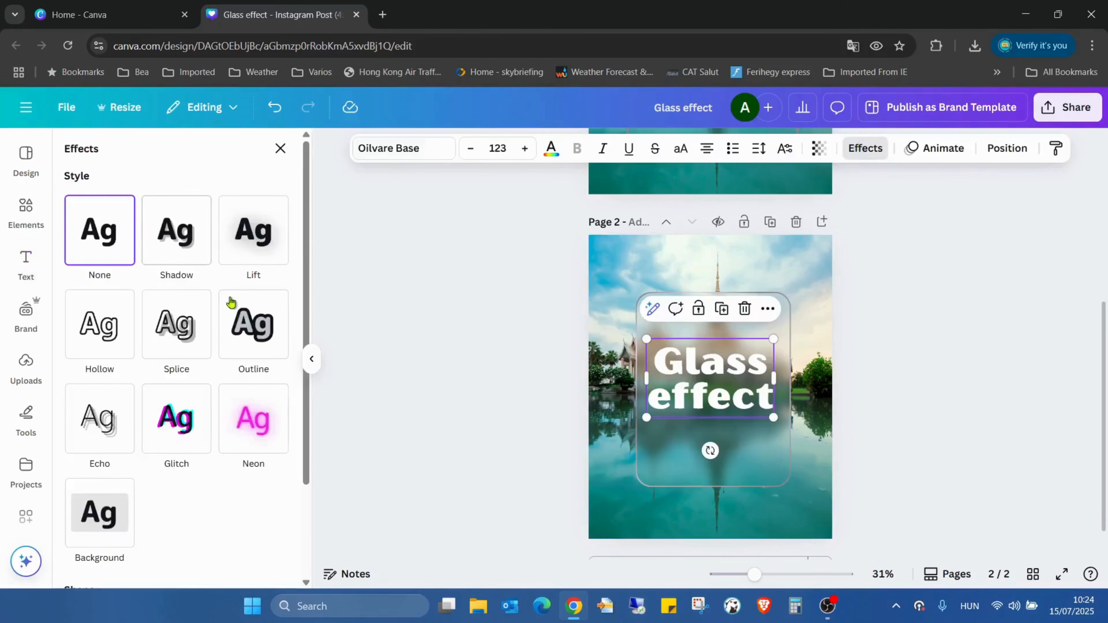
click(274, 321)
click(277, 450)
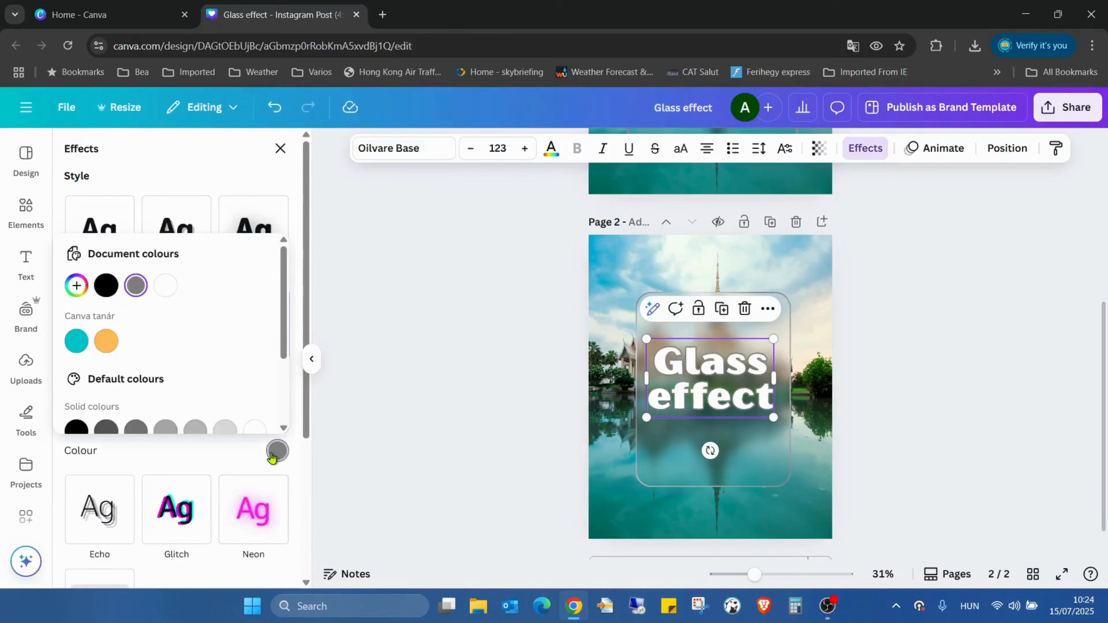
click(97, 284)
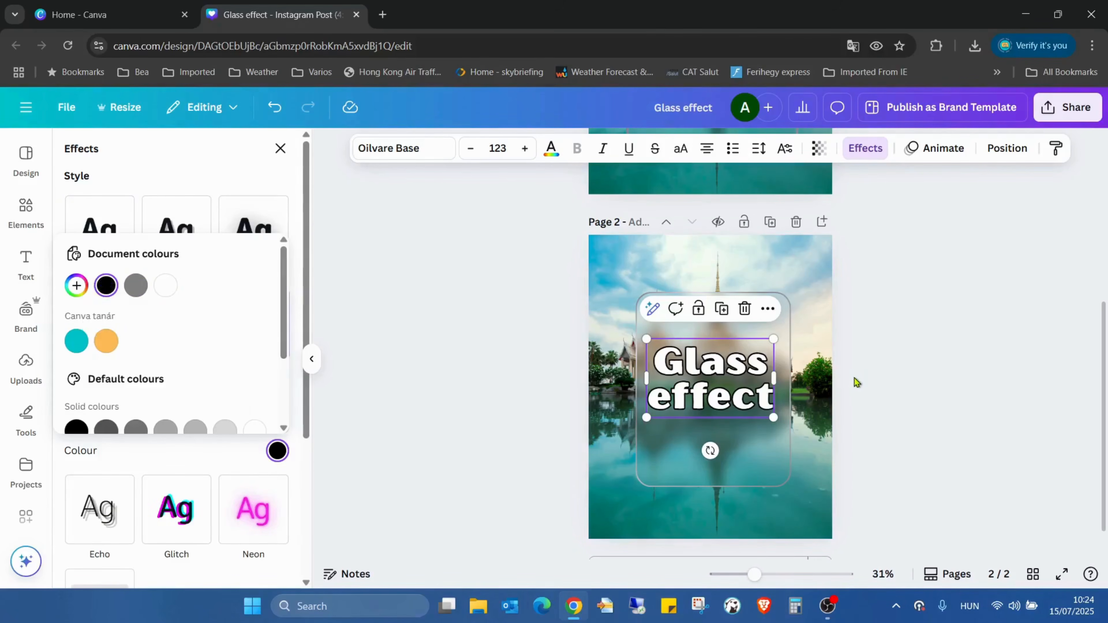
Tighten the heading's line spacing slightly further and enlarge the heading to font size 130.
click(759, 149)
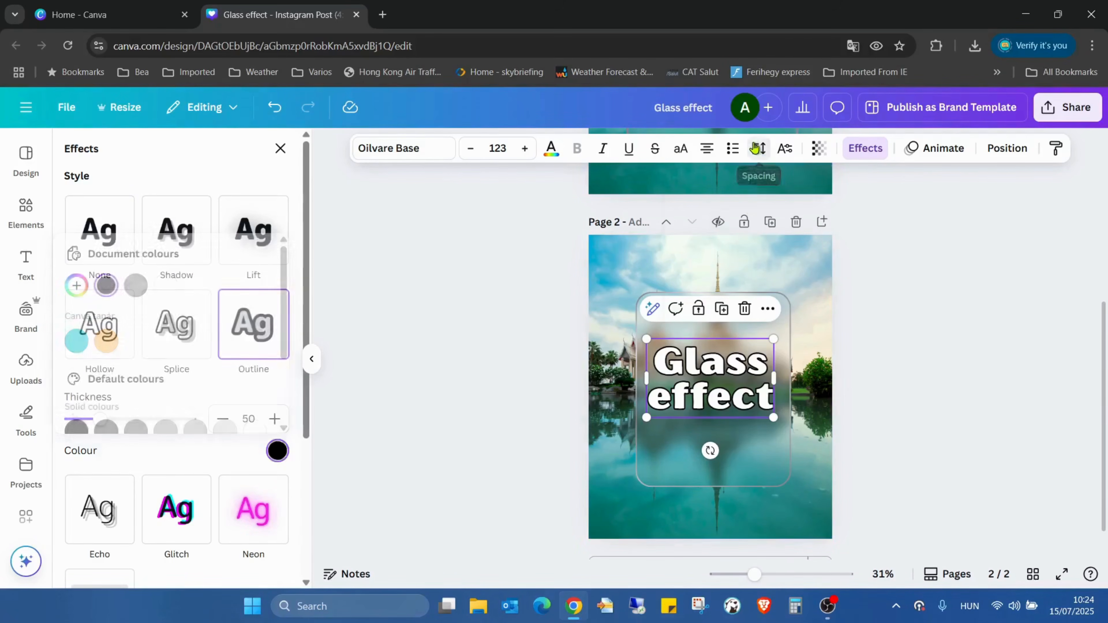
drag(706, 262, 701, 262)
click(892, 356)
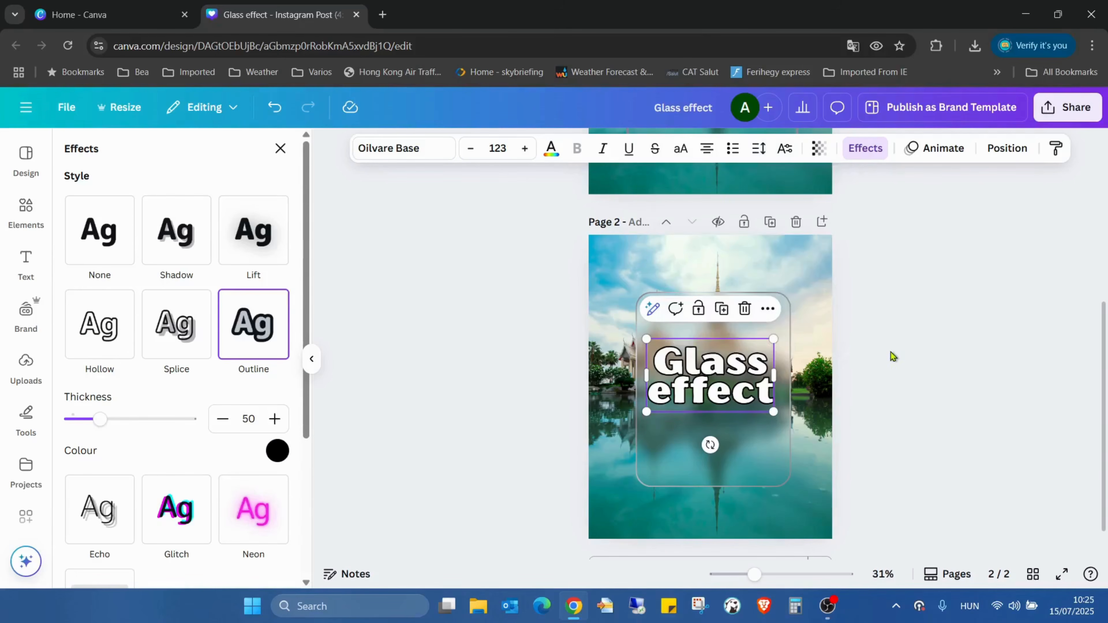
click(892, 355)
click(725, 402)
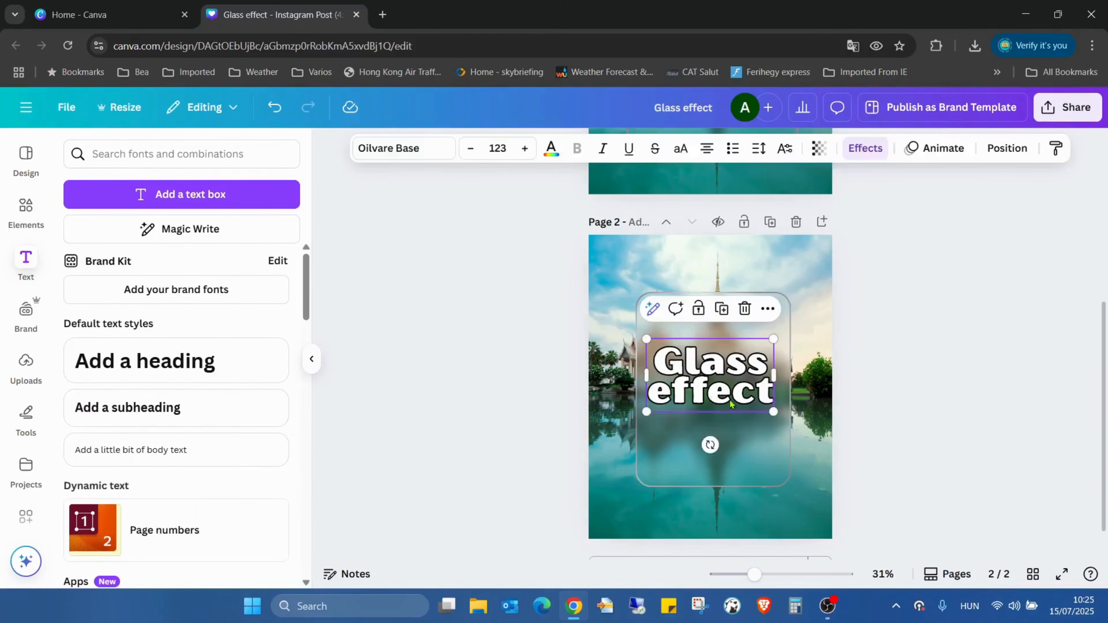
drag(771, 411, 775, 415)
Align the heading to the middle and centre of the page, and present page 2 in full screen.
click(1005, 150)
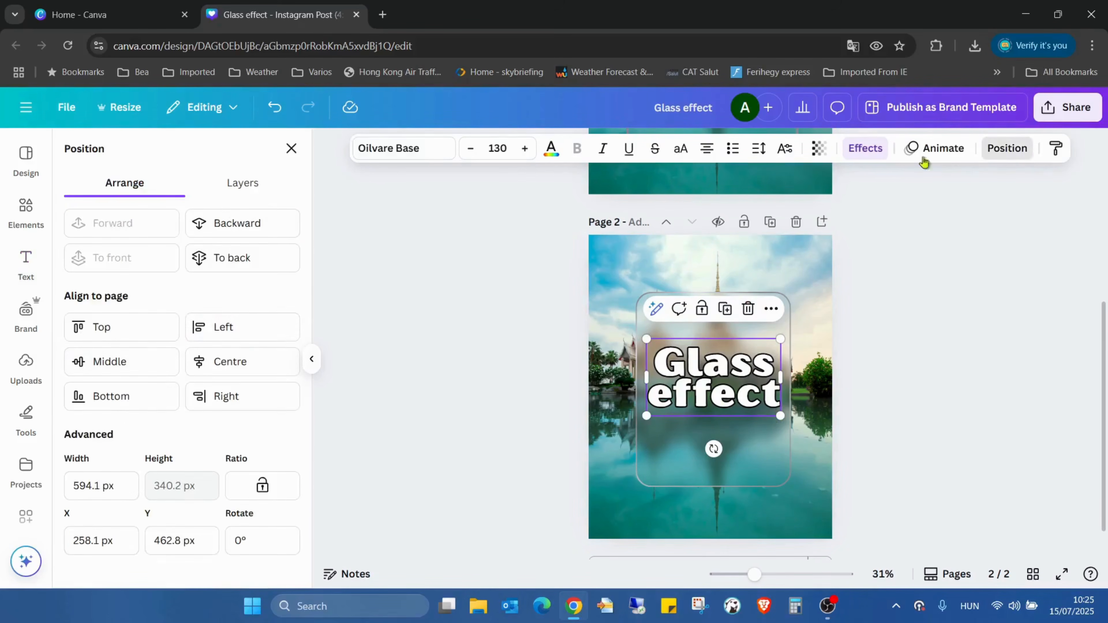
click(142, 361)
click(233, 366)
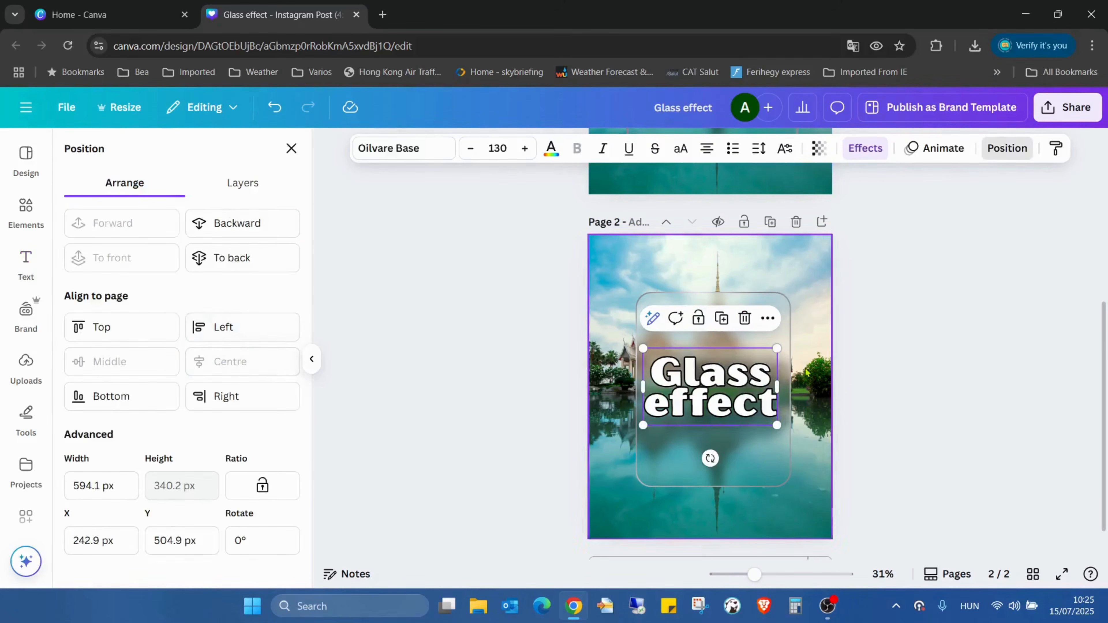
click(925, 379)
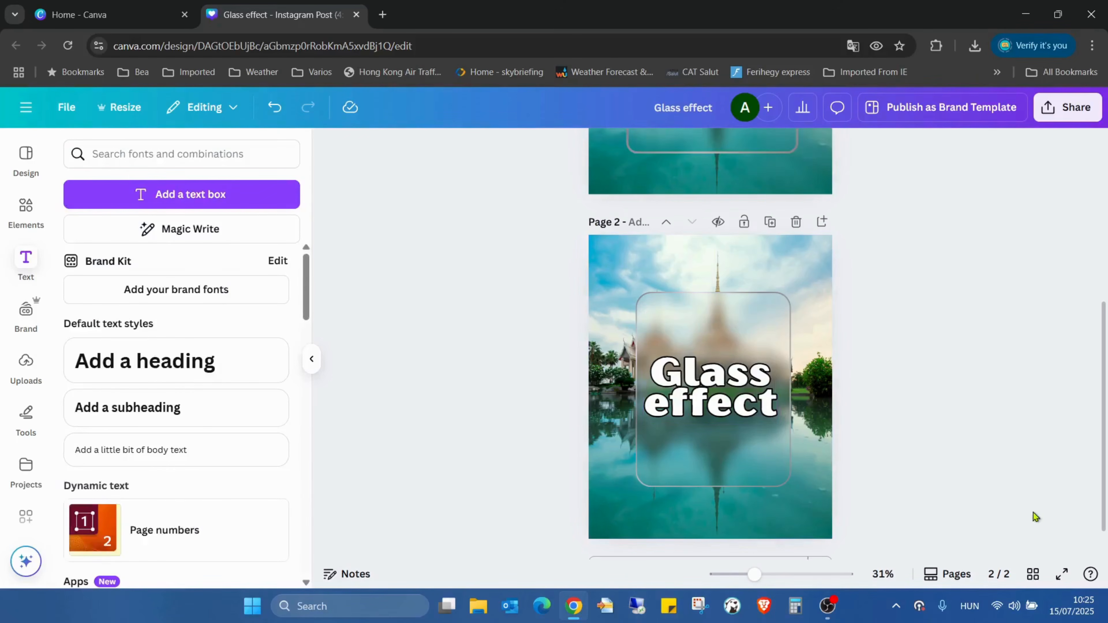
click(1062, 574)
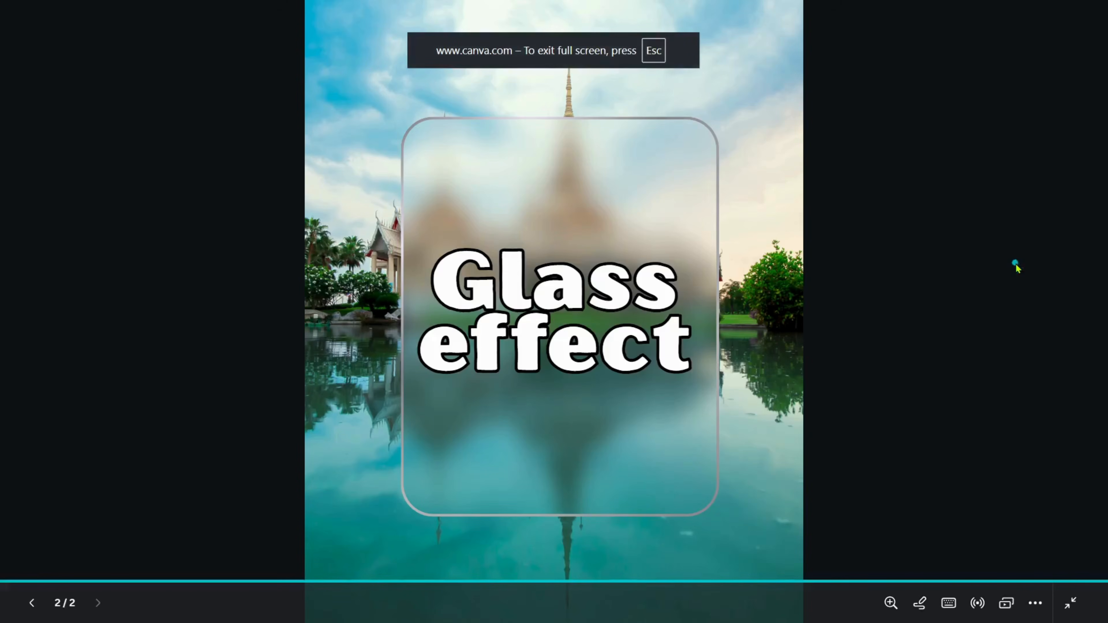